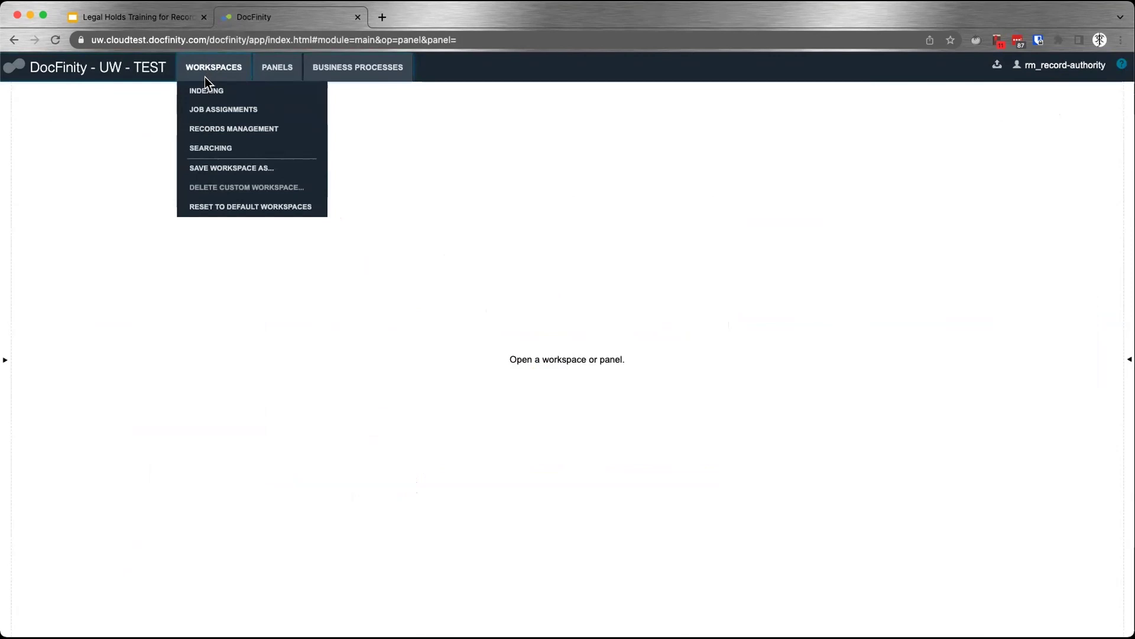
Open the Searching workspace and choose the DEMO: Financial Records search
left_click(214, 149)
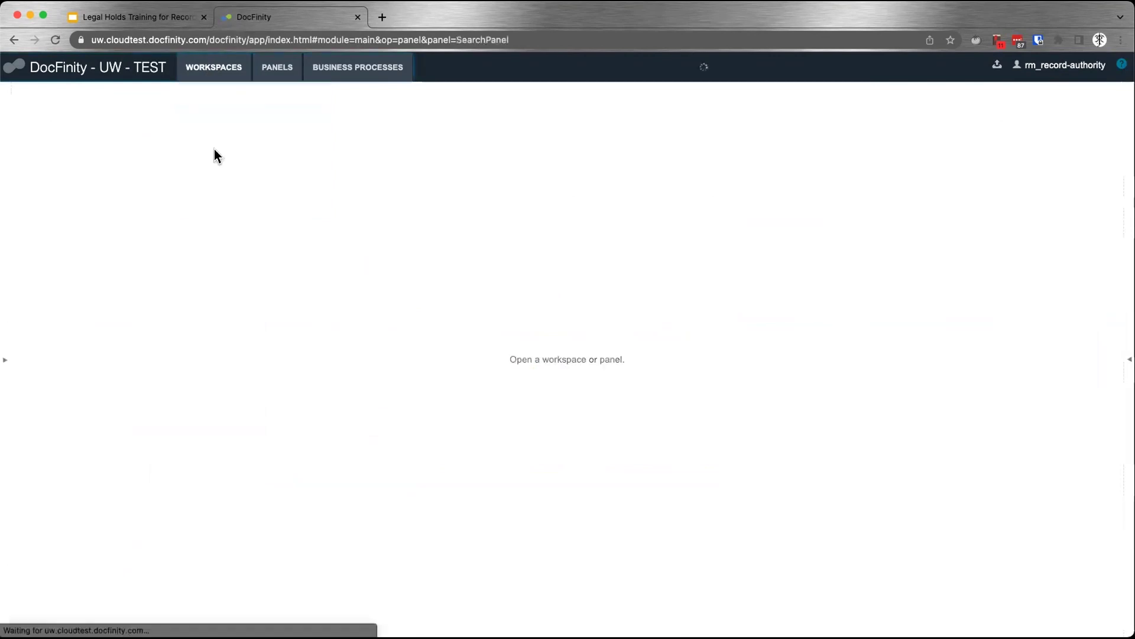
left_click(214, 148)
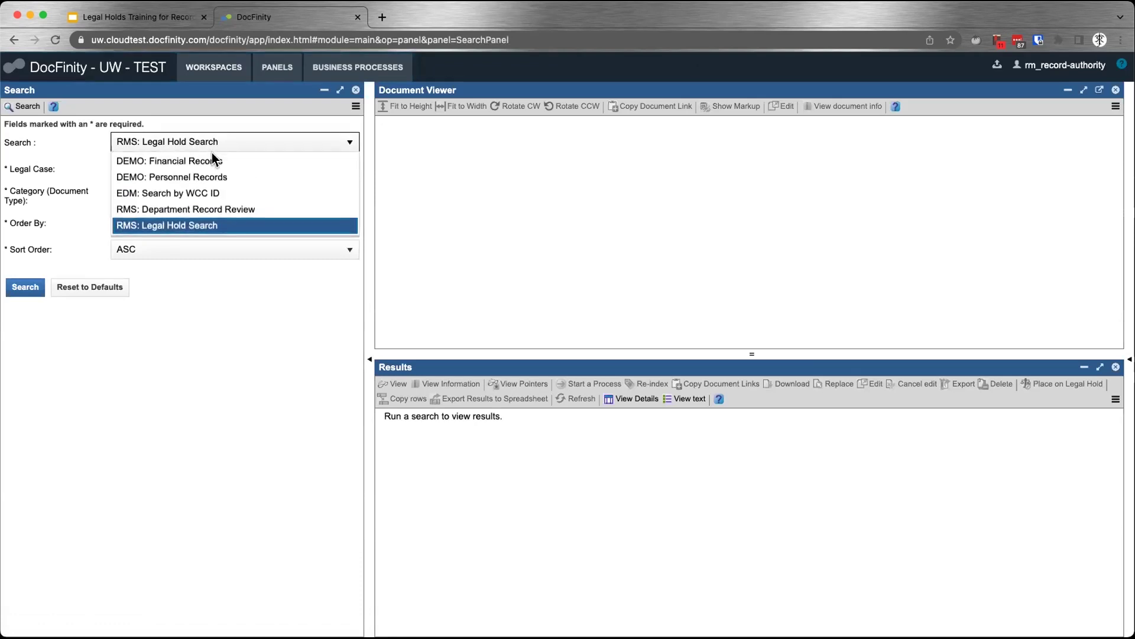
left_click(211, 158)
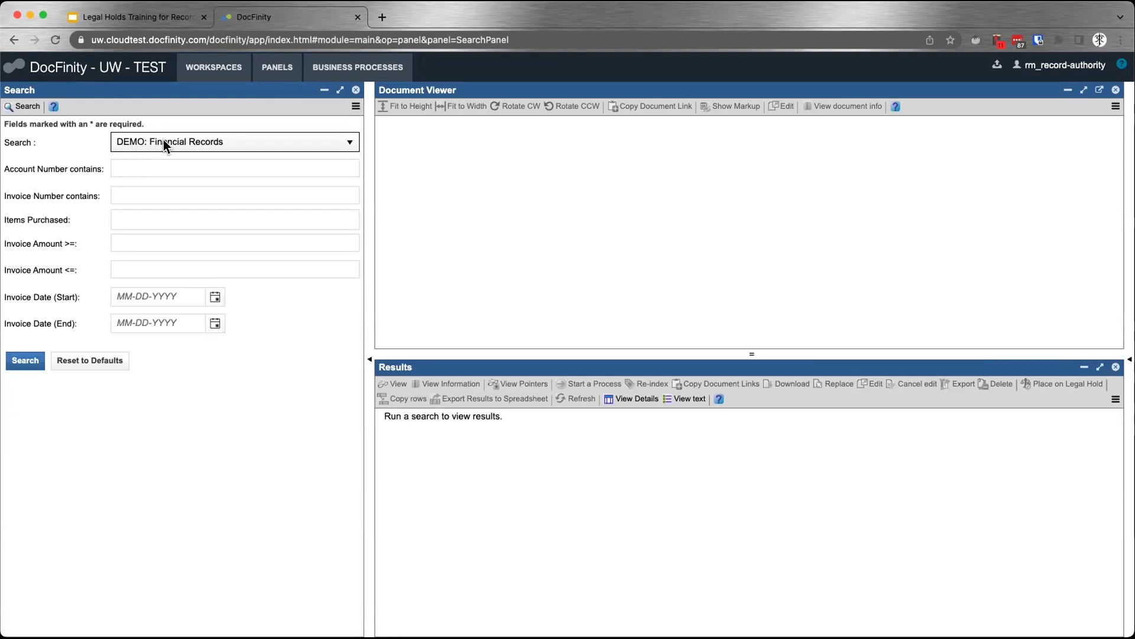
View the criteria offered by the DEMO: Personnel Records search, and return to DEMO: Financial Records
left_click(183, 138)
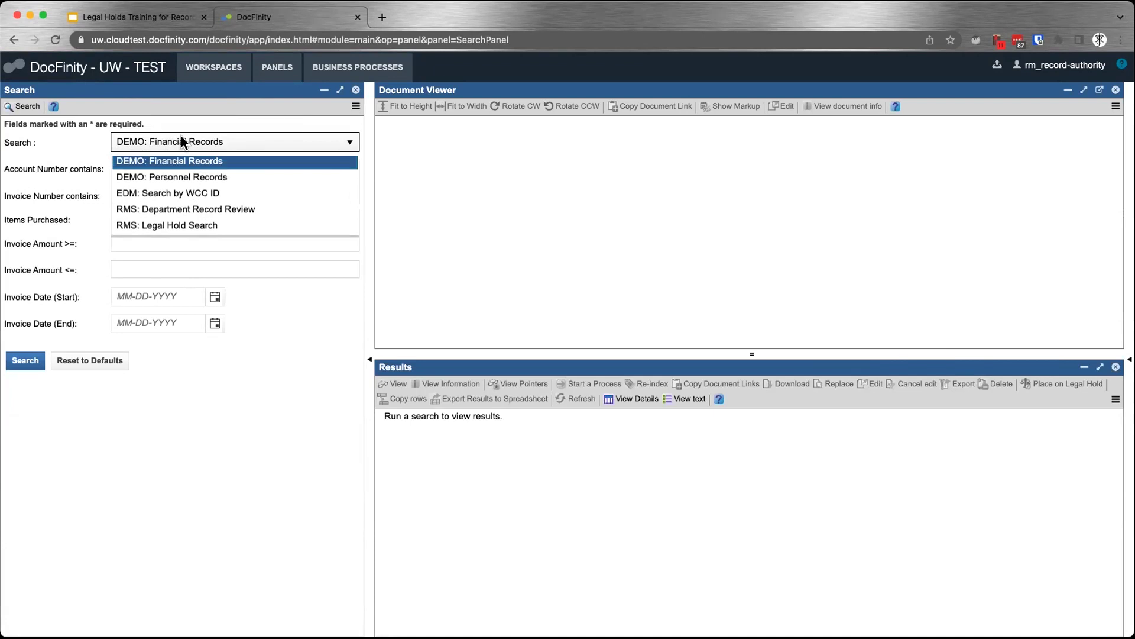
left_click(185, 174)
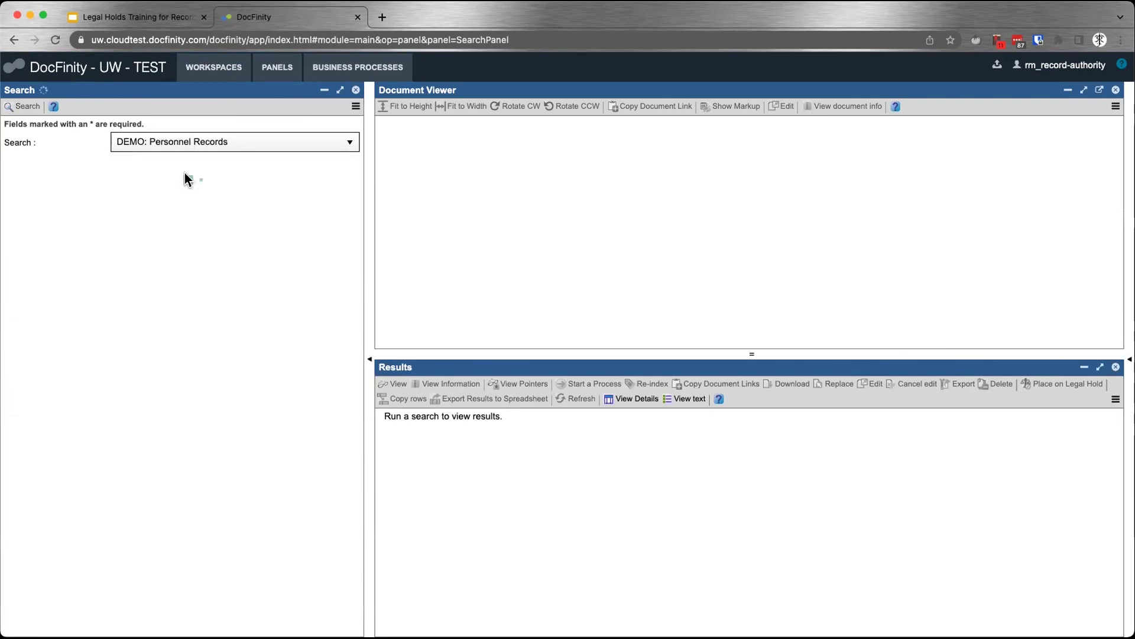
left_click(137, 143)
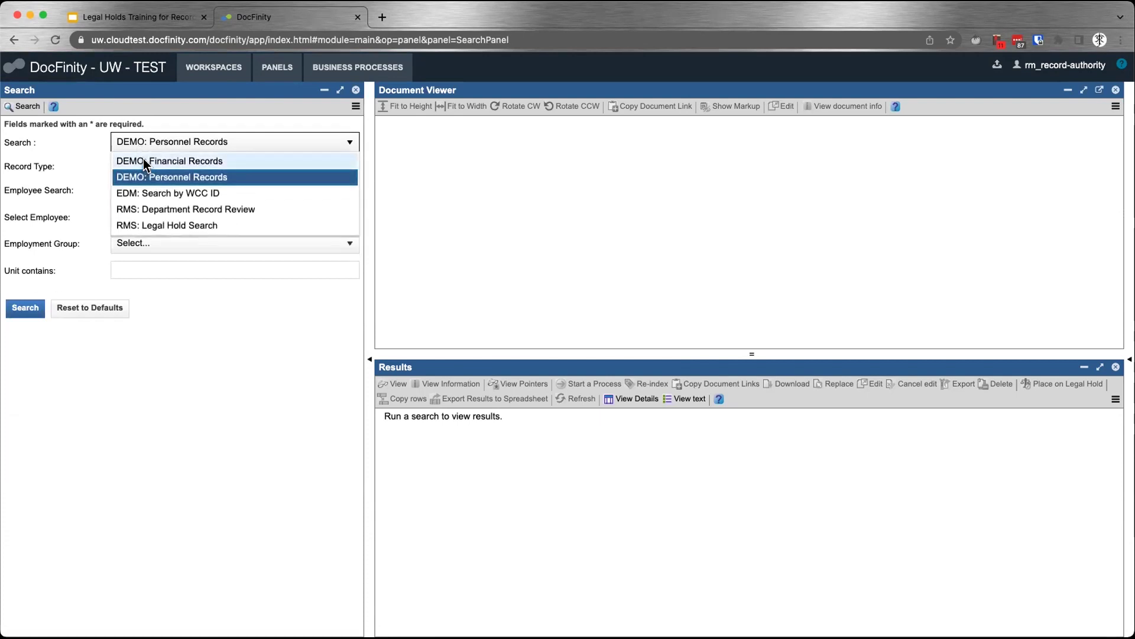
left_click(145, 157)
Run the financial records search without criteria and close the Document Viewer to enlarge the results area
left_click(36, 366)
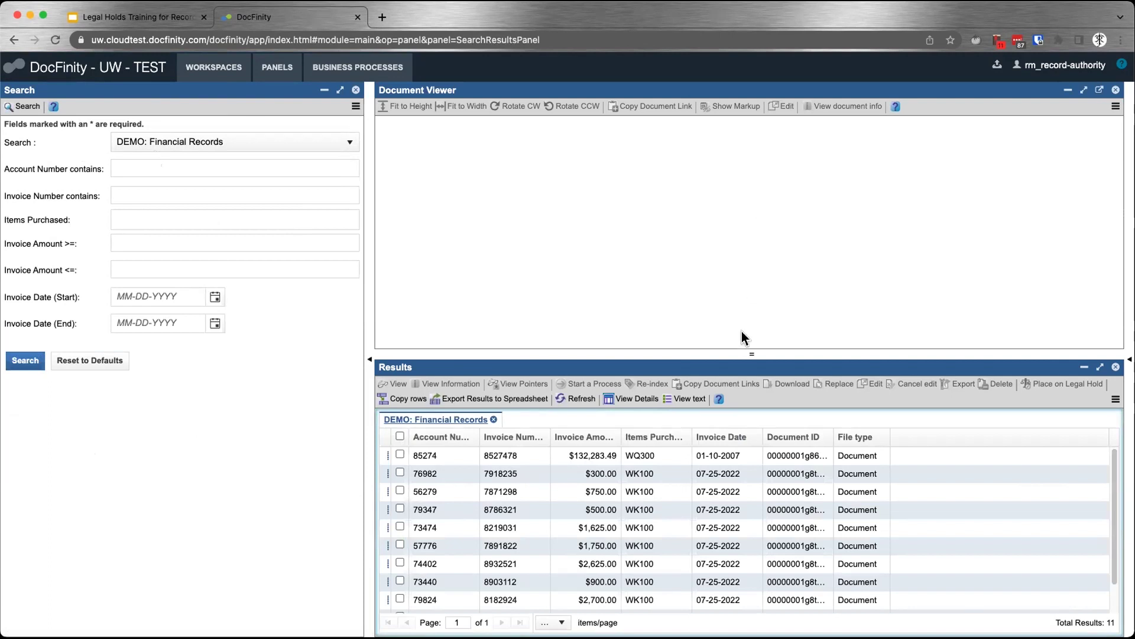
left_click_drag(737, 353, 739, 215)
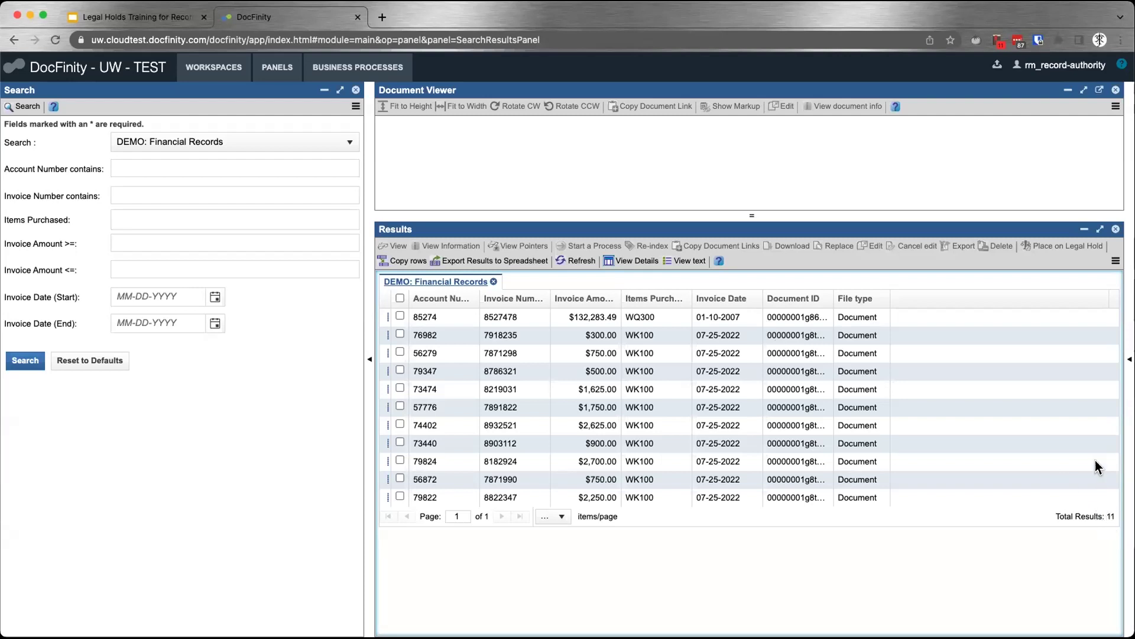
left_click(1116, 90)
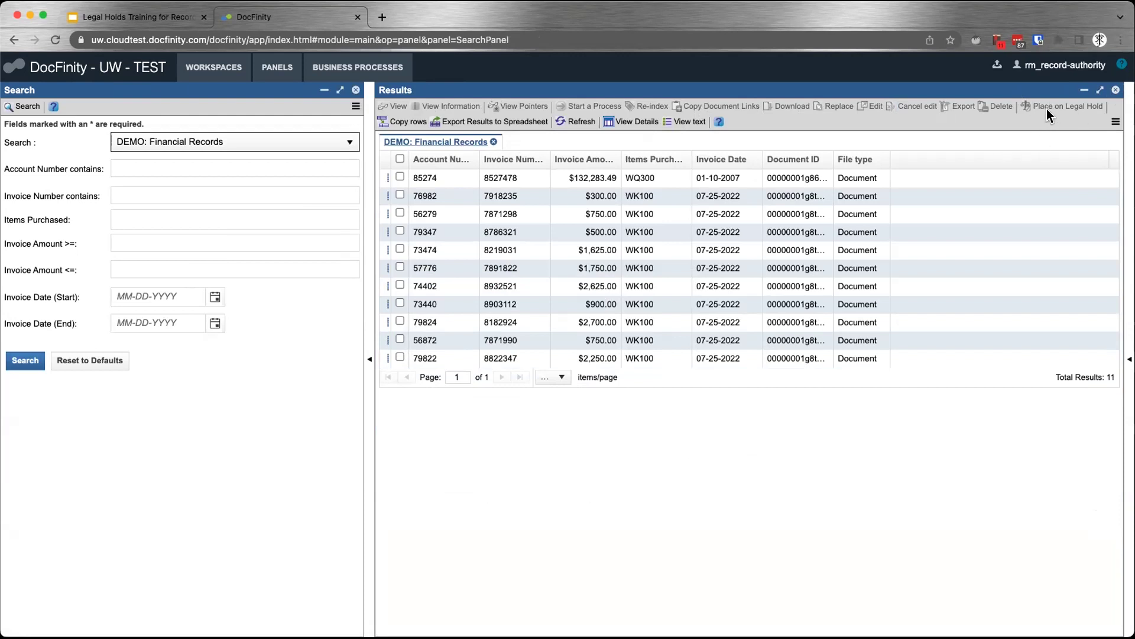
Place the first three financial records in the results on legal hold under legal case PR_2023_000123
left_click(399, 177)
left_click(399, 194)
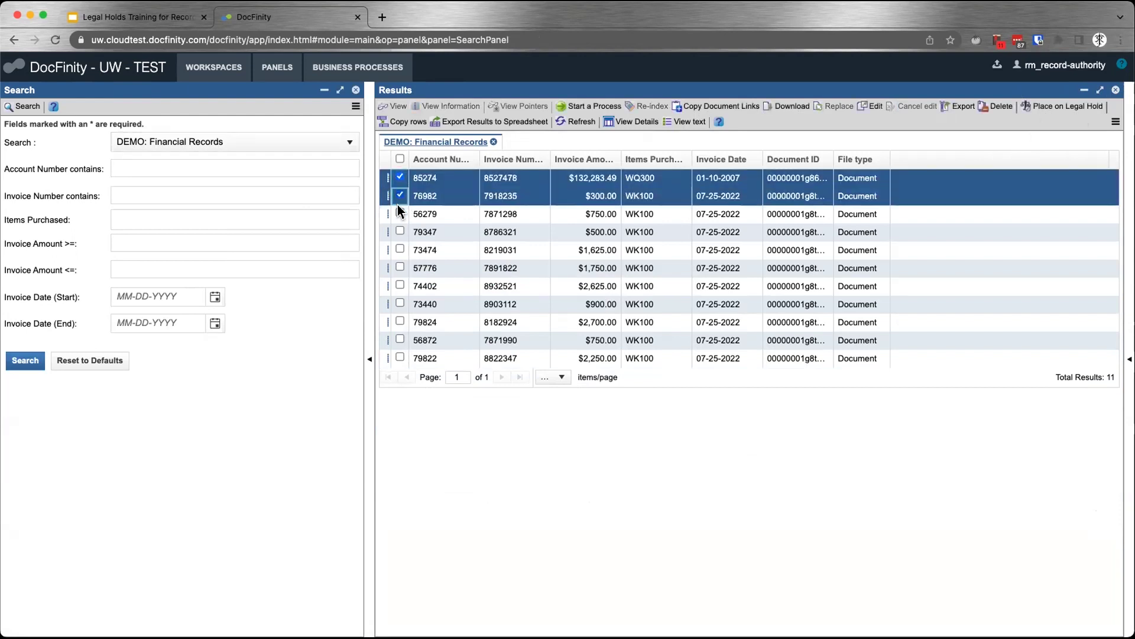
left_click(400, 214)
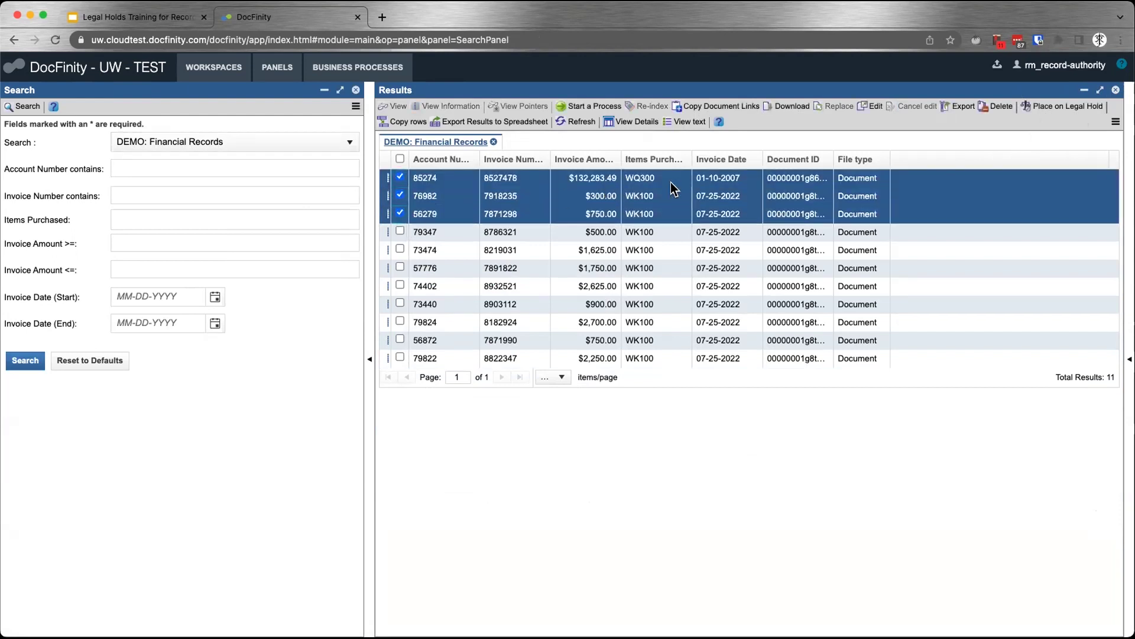
left_click(1065, 110)
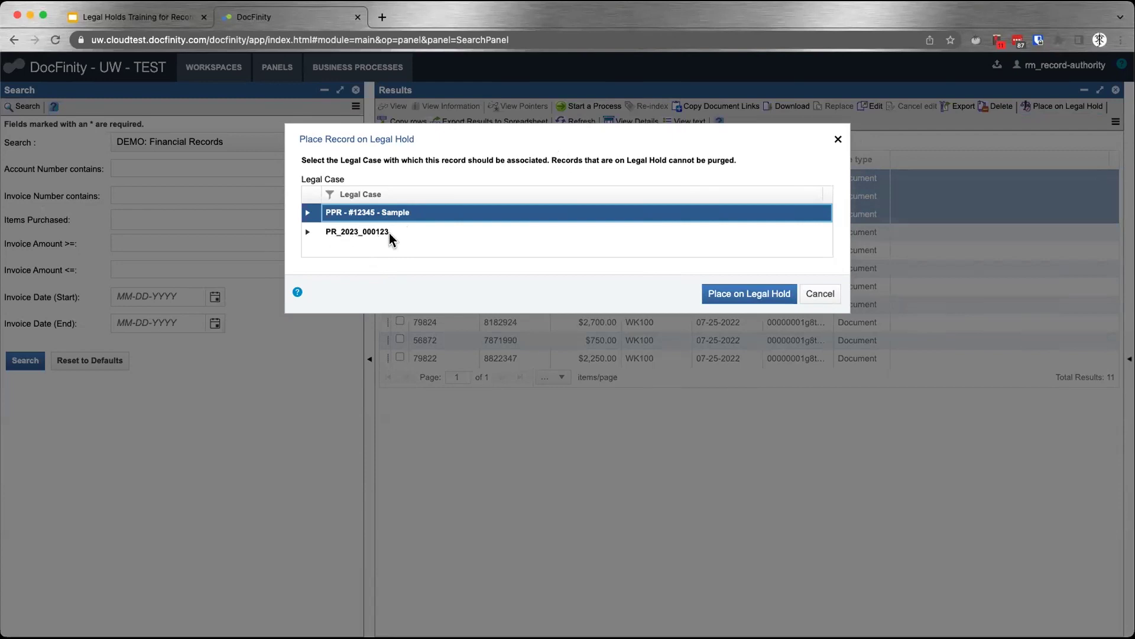
left_click(340, 235)
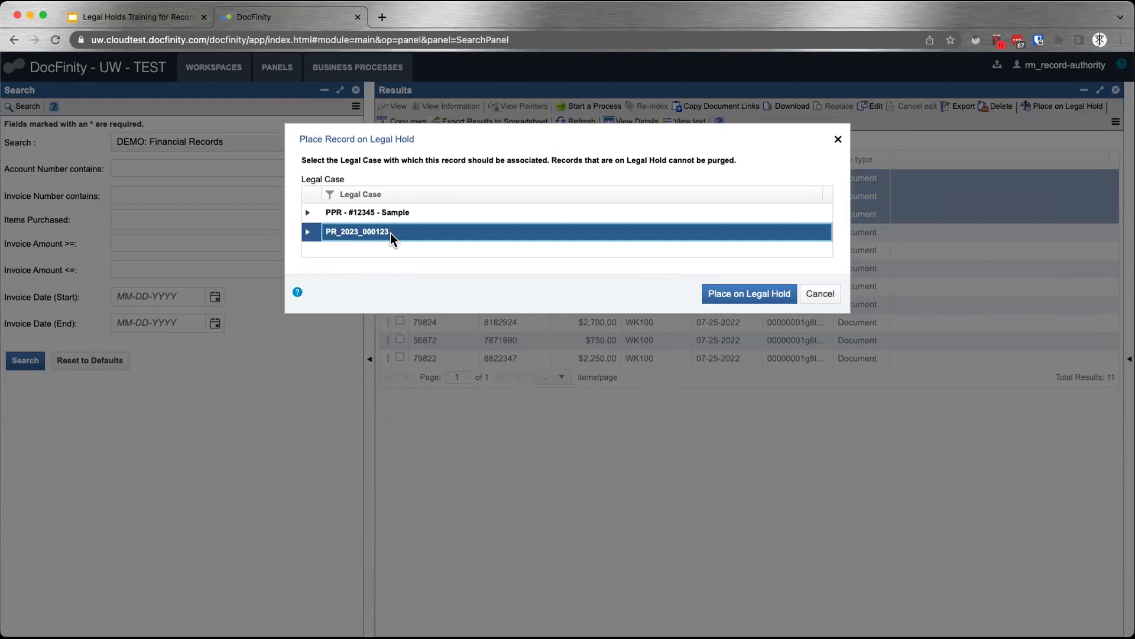
left_click(307, 232)
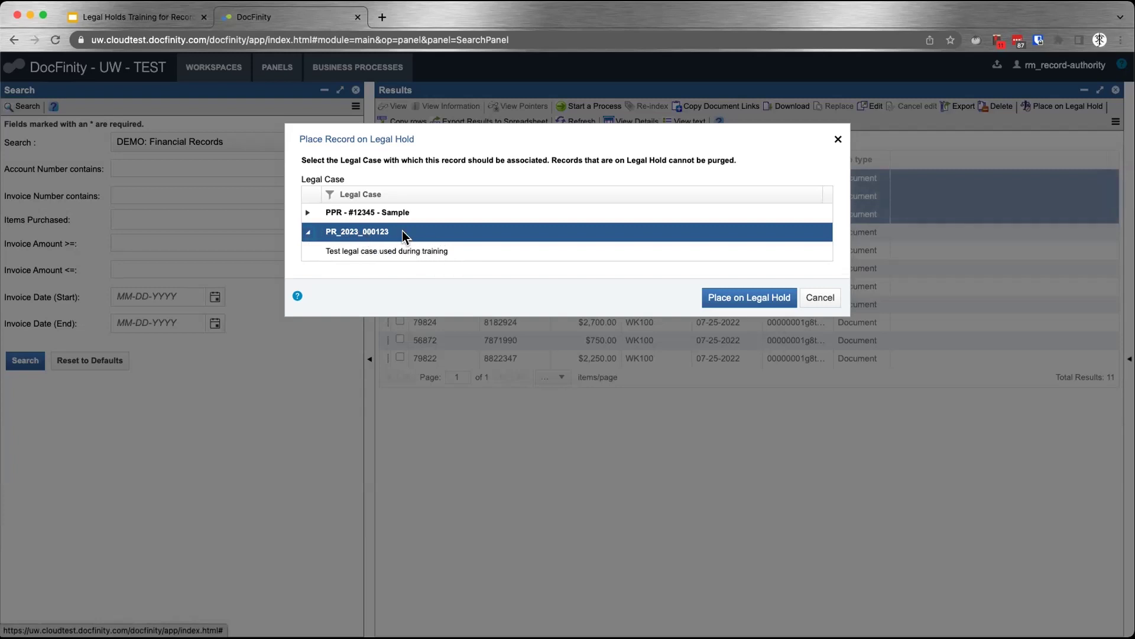
left_click(308, 232)
left_click(381, 231)
left_click(751, 296)
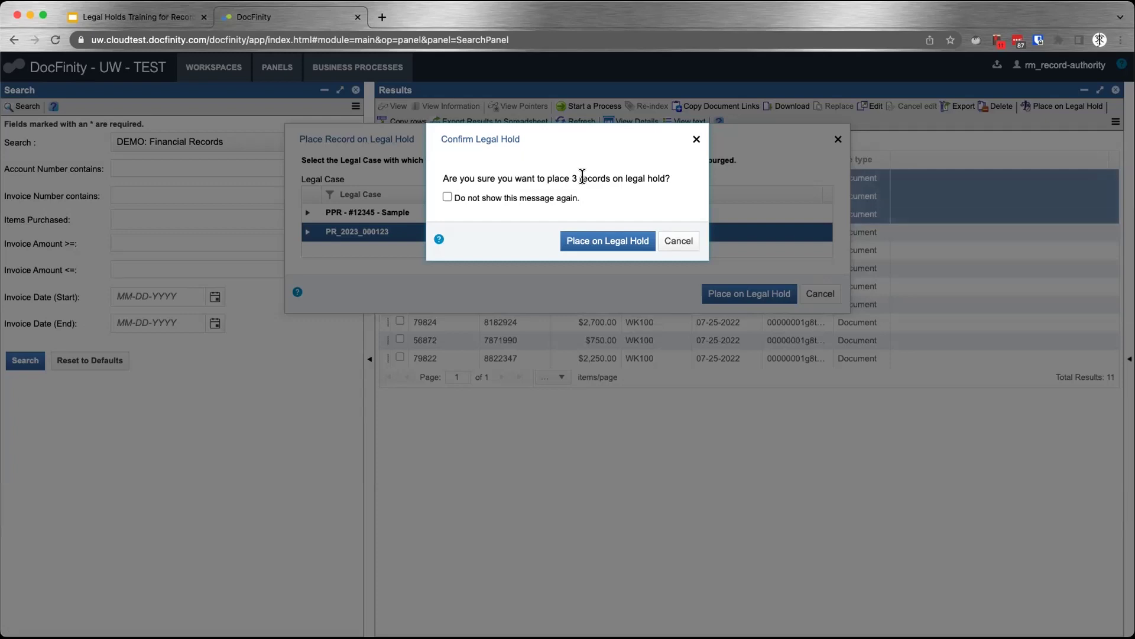
left_click(581, 242)
left_click(599, 241)
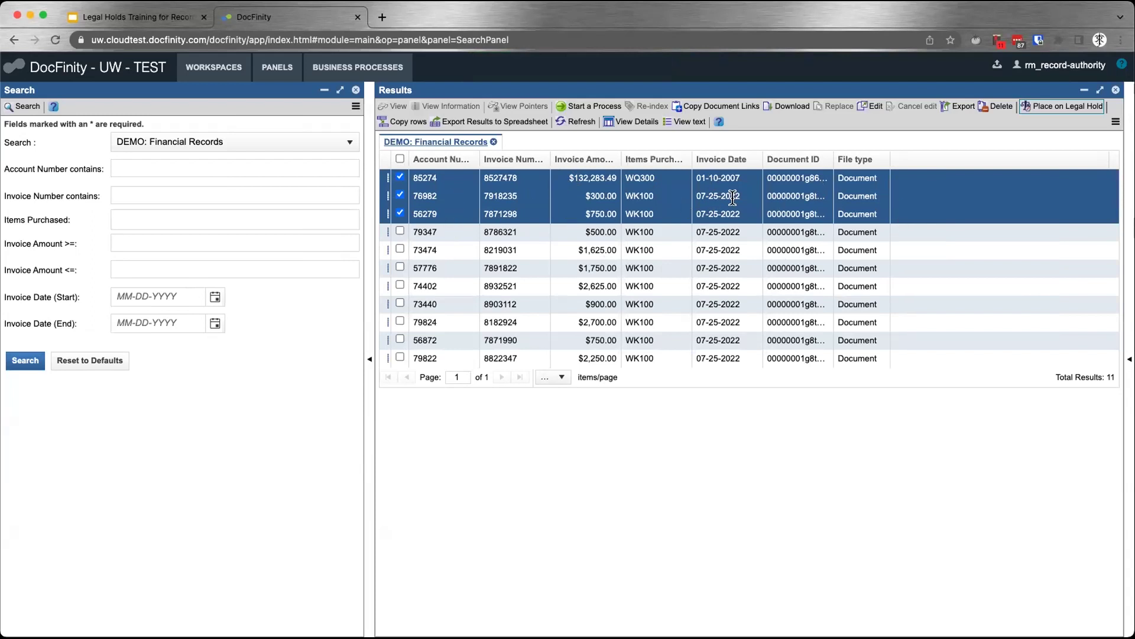
Narrow the search area to give the results list more width
left_click_drag(371, 249, 273, 249)
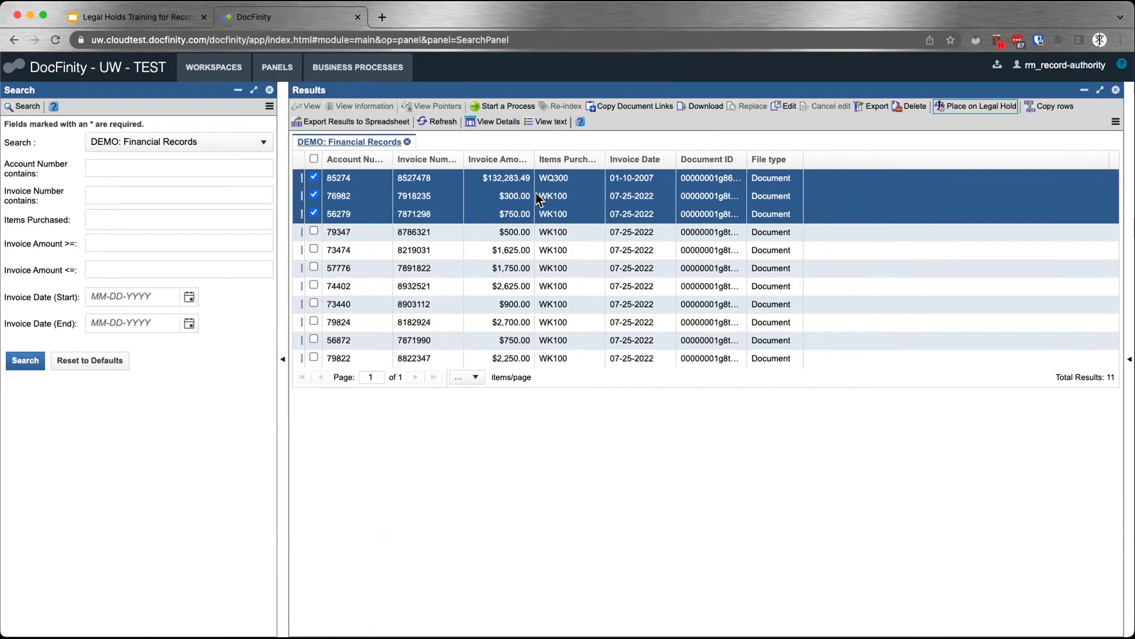
left_click(513, 482)
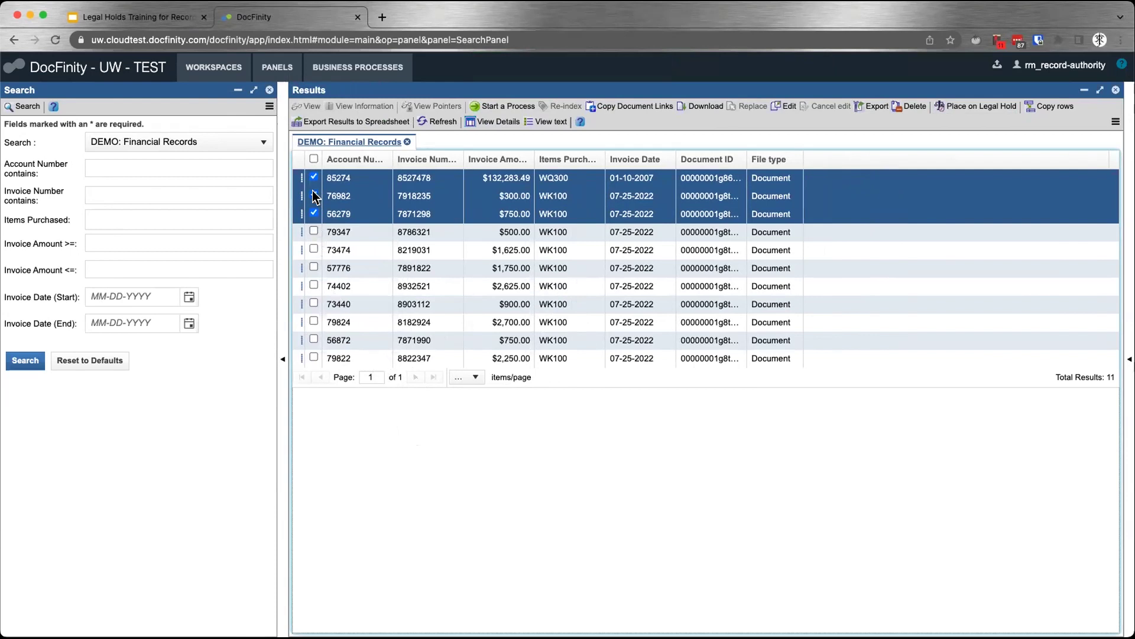
Select all listed financial records and start placing them on legal hold, cancelling before a case is chosen and clearing the selection
left_click(314, 159)
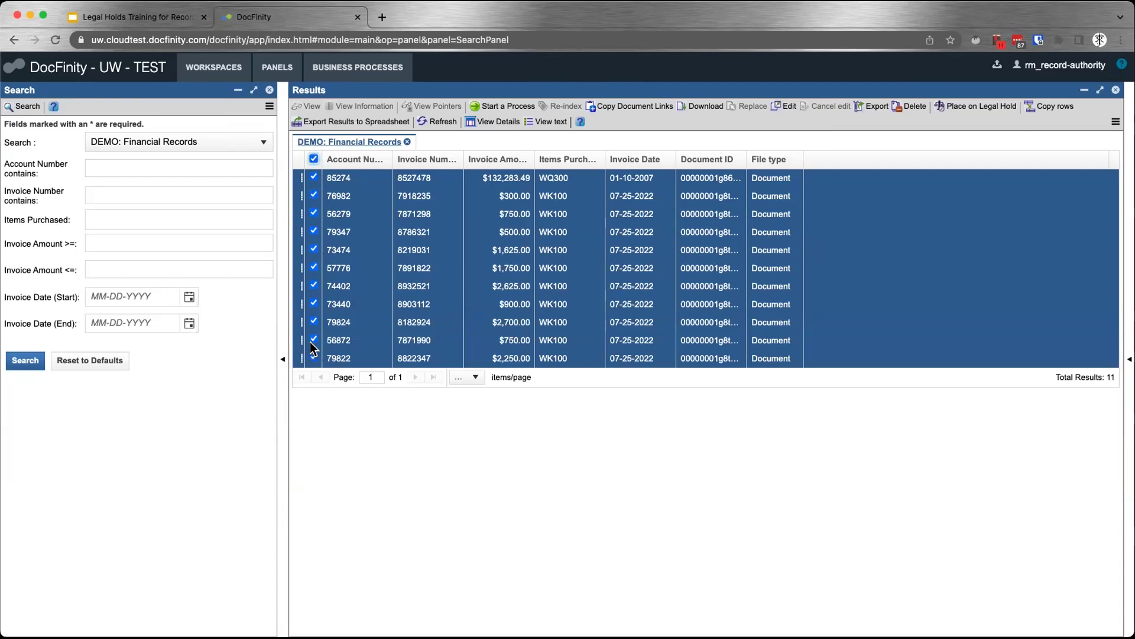
left_click(968, 105)
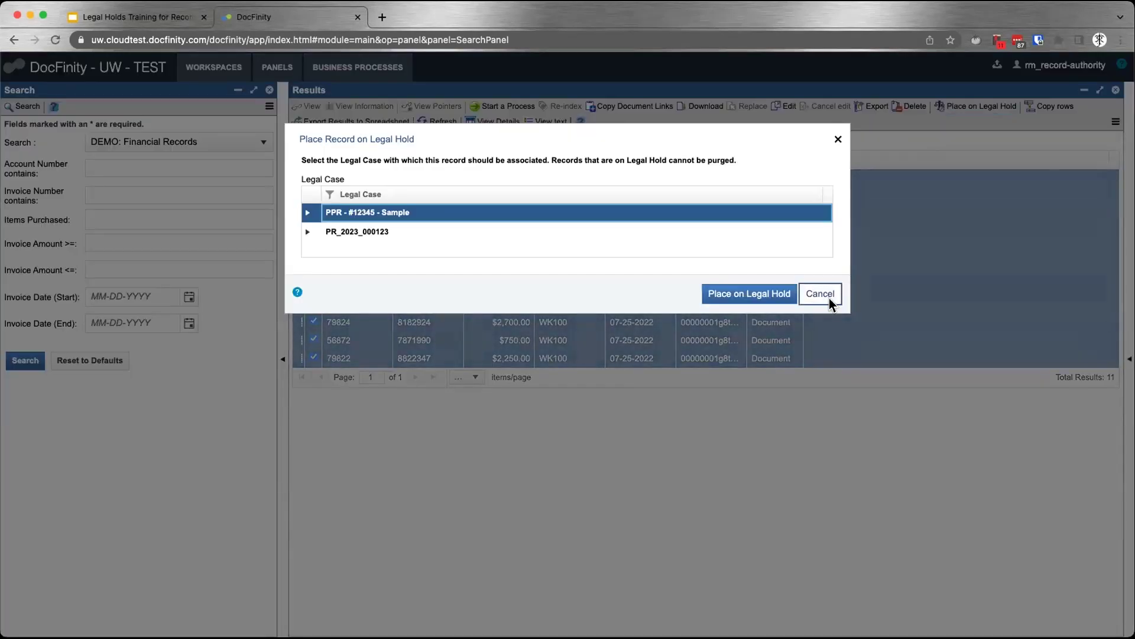
left_click(829, 295)
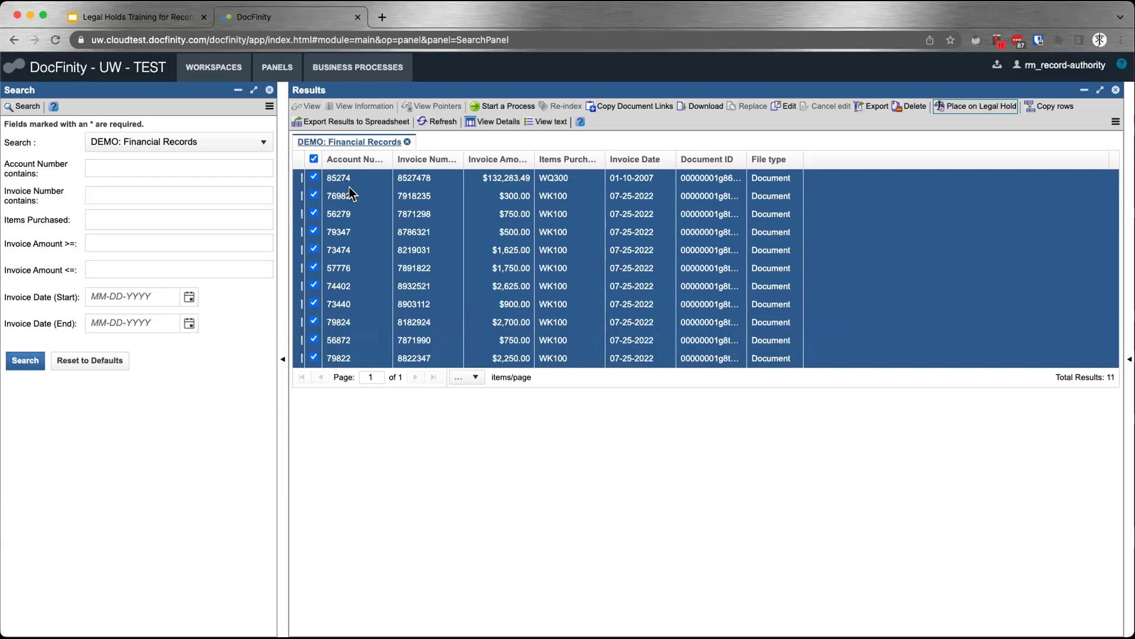
left_click(314, 159)
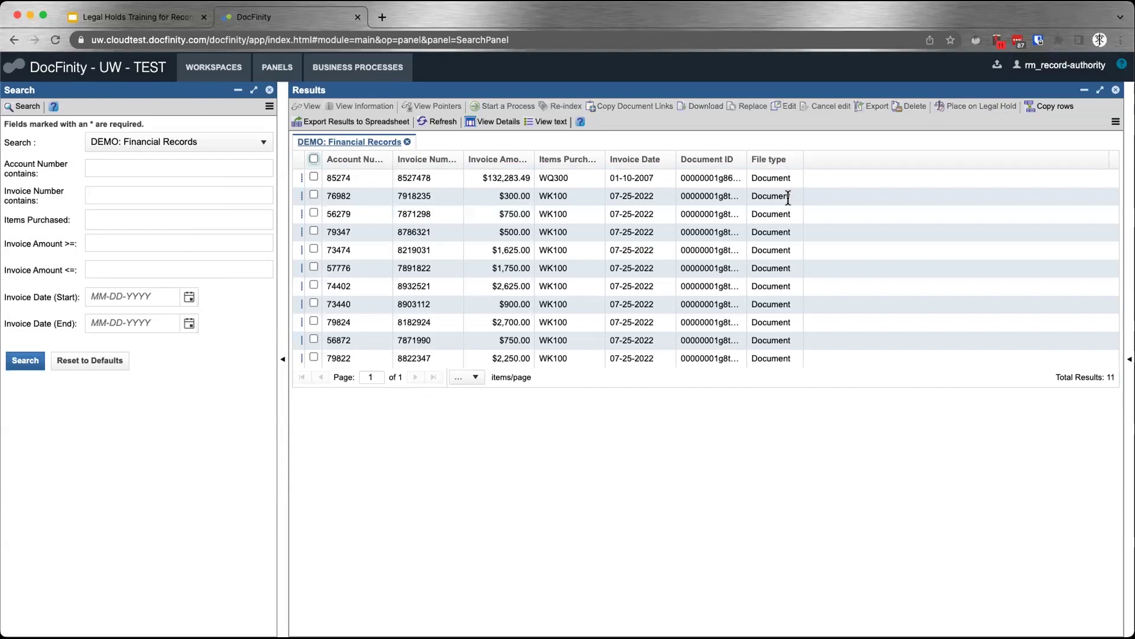
Start Place All Records on Legal Hold for the financial results with case PR_2023_000123 chosen, and cancel it
left_click(1115, 124)
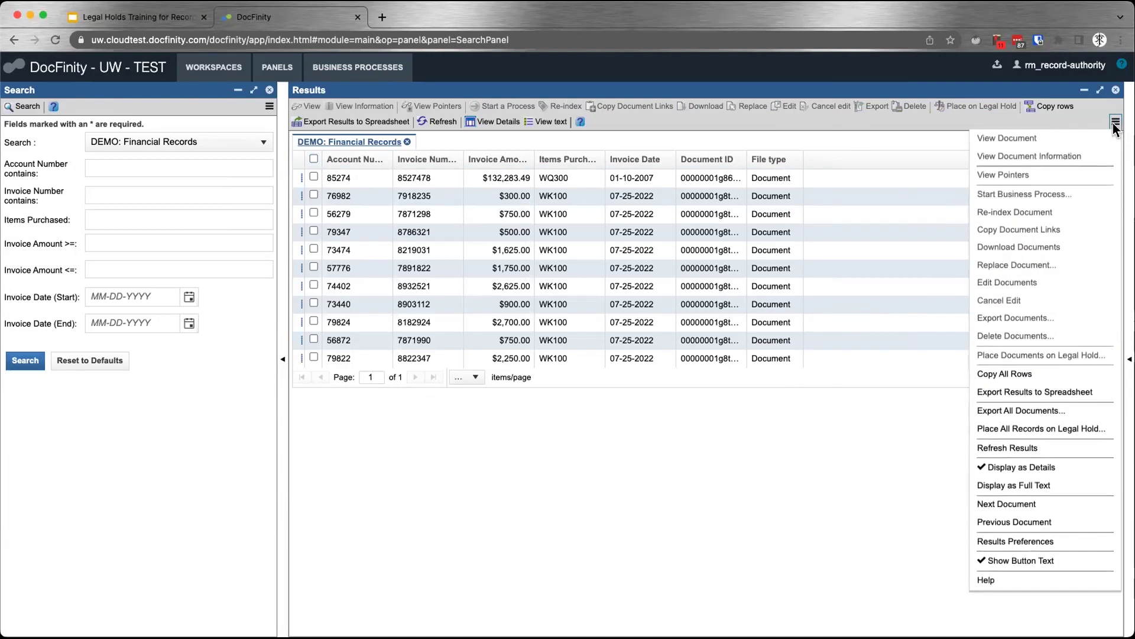
left_click(1114, 124)
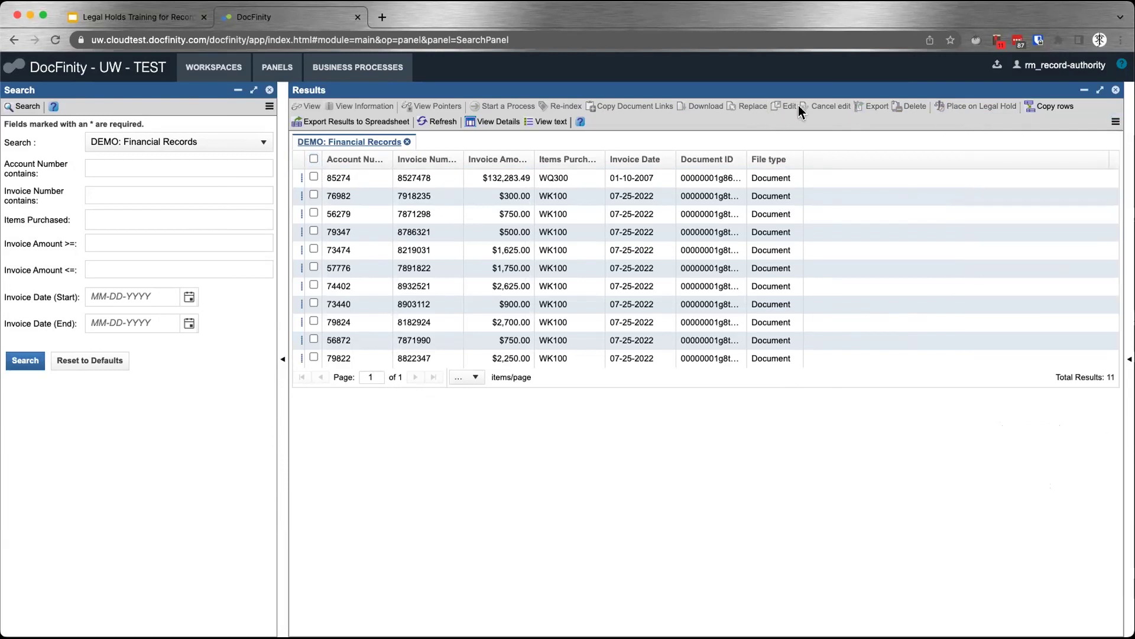
left_click(1115, 122)
left_click(1115, 122)
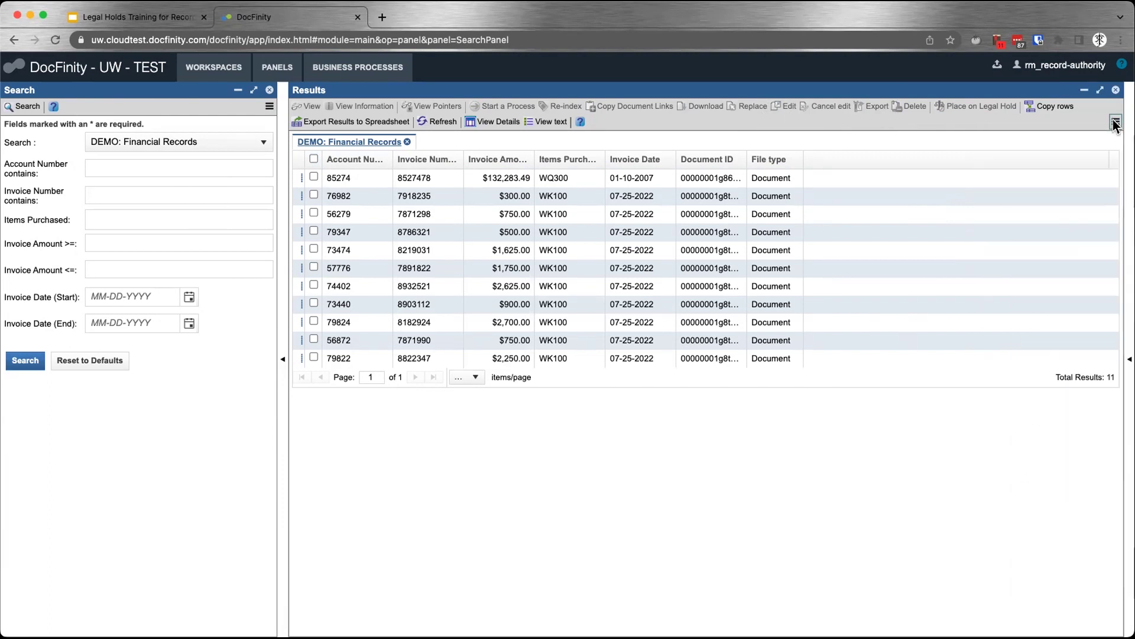
left_click(1115, 122)
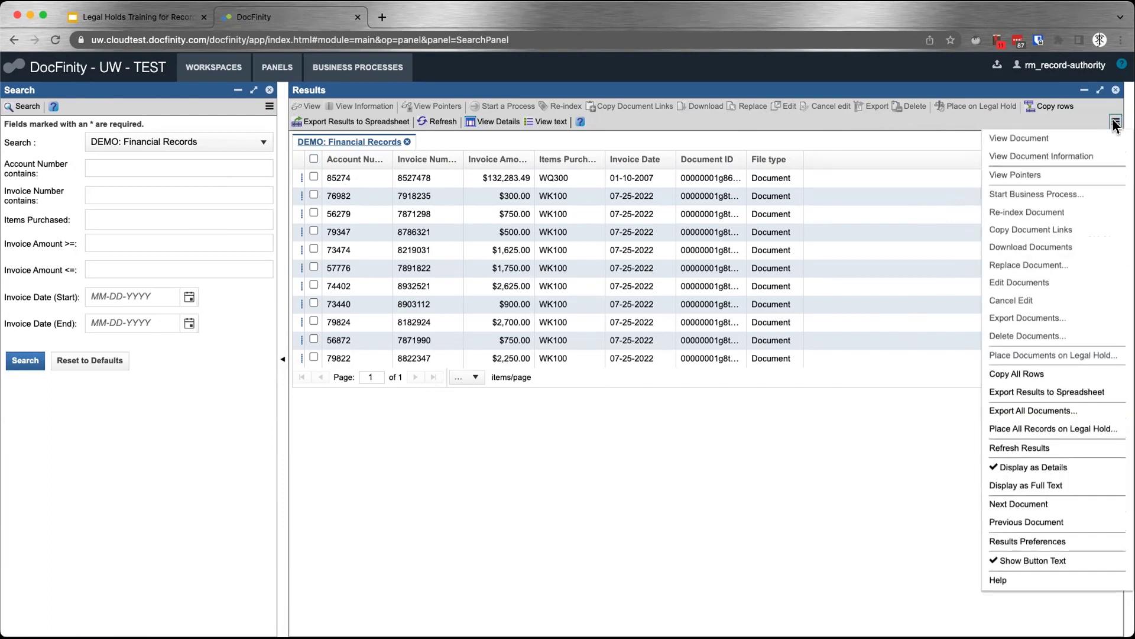
left_click(1064, 428)
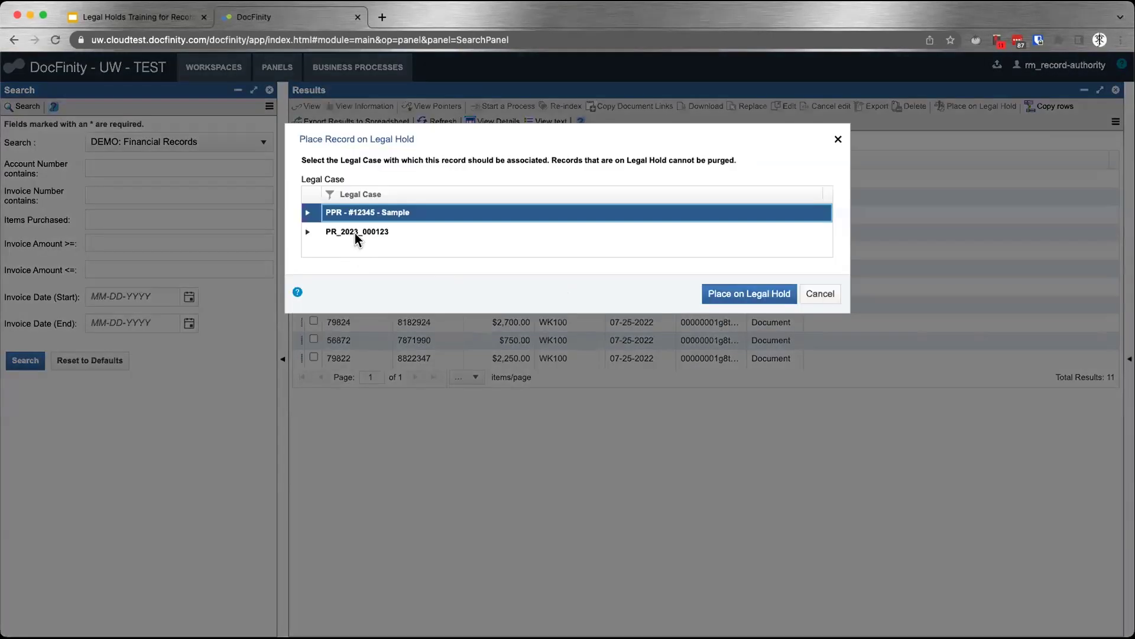
left_click(357, 232)
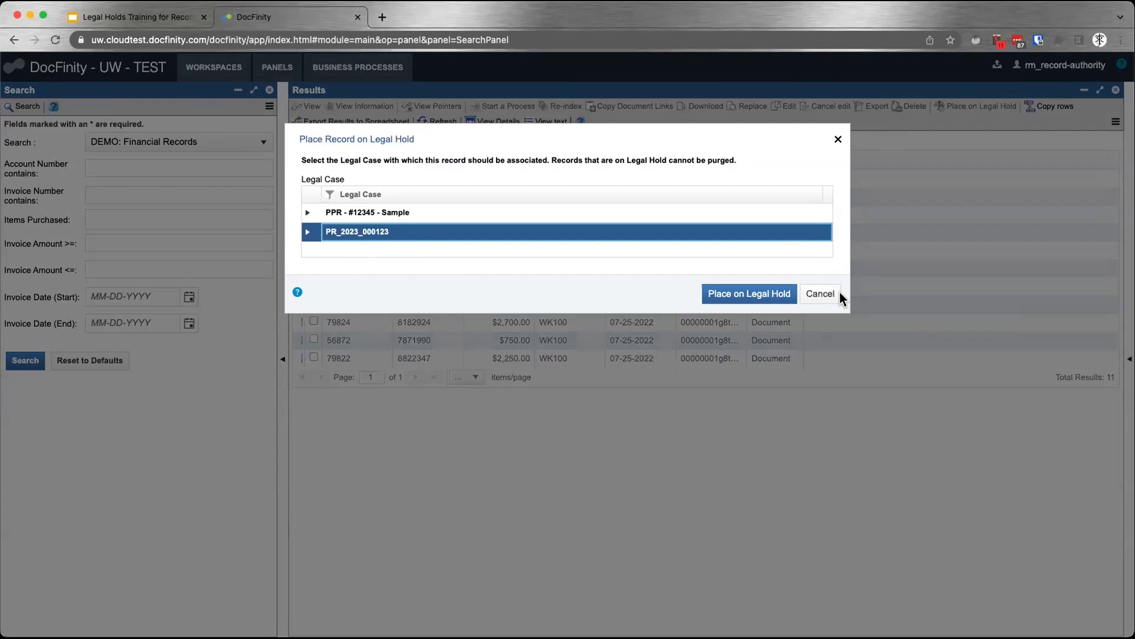
left_click(819, 293)
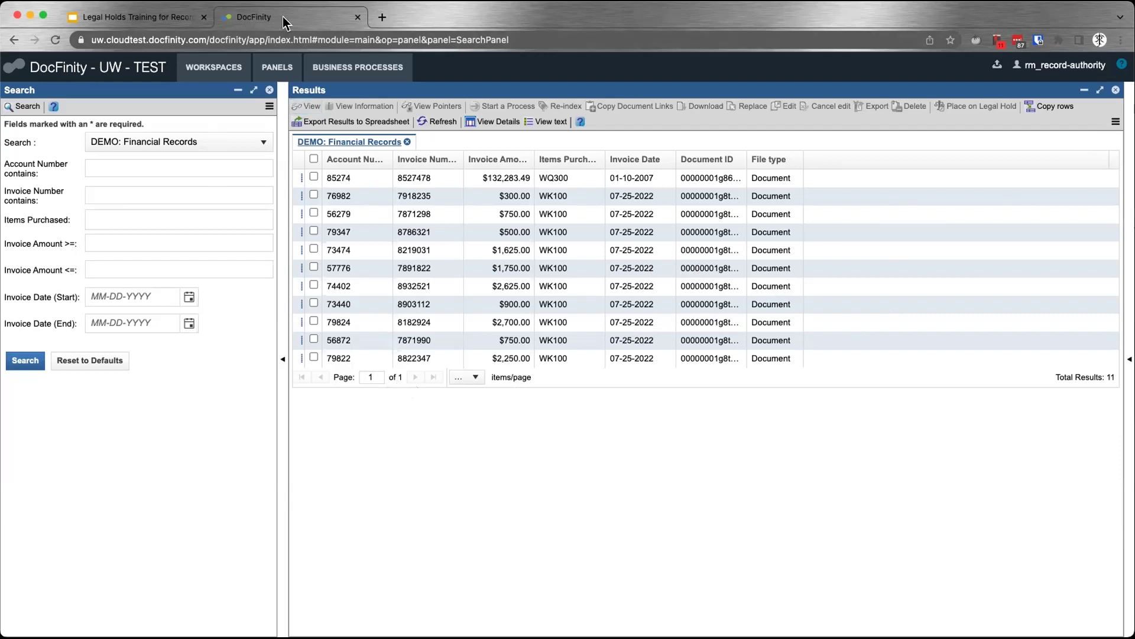
Run the DEMO: Personnel Records search without any criteria
left_click(262, 141)
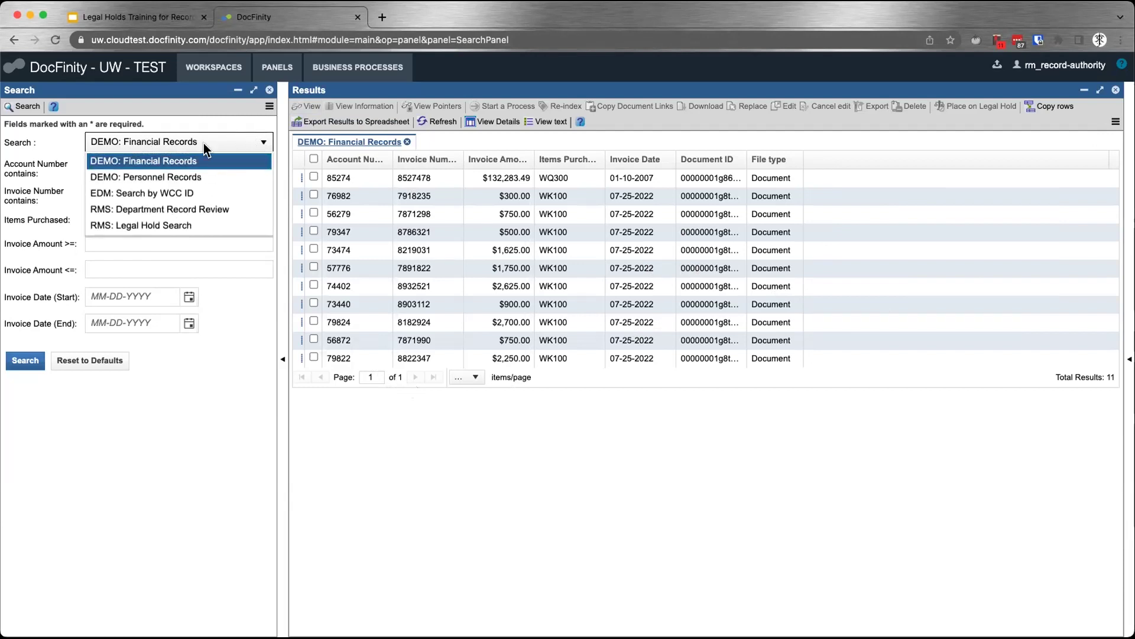
left_click(185, 176)
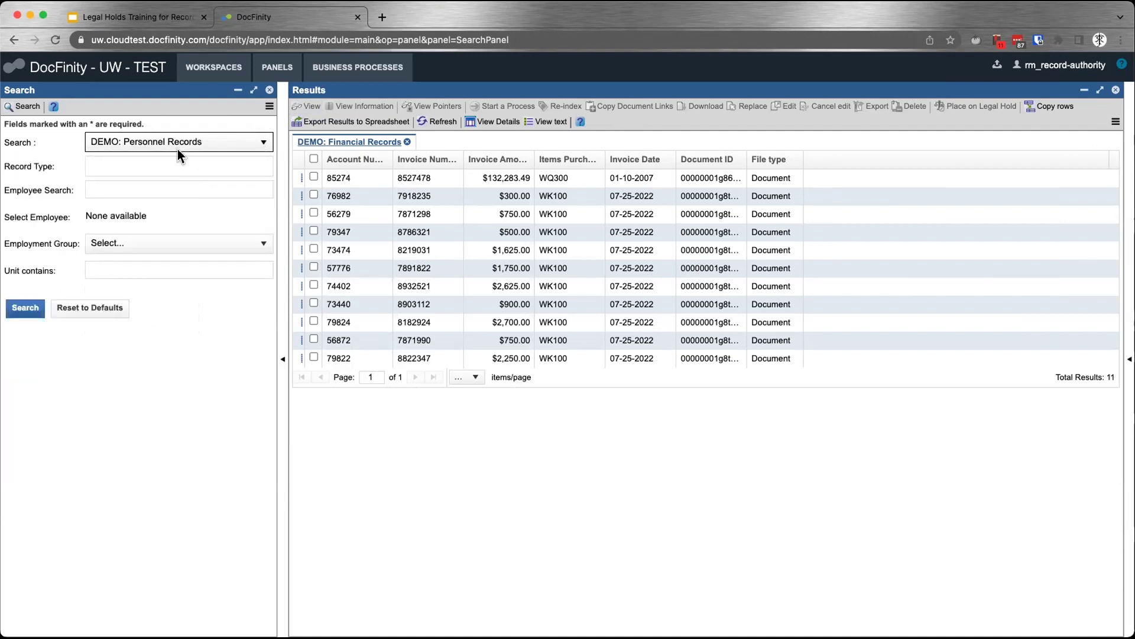
left_click(37, 308)
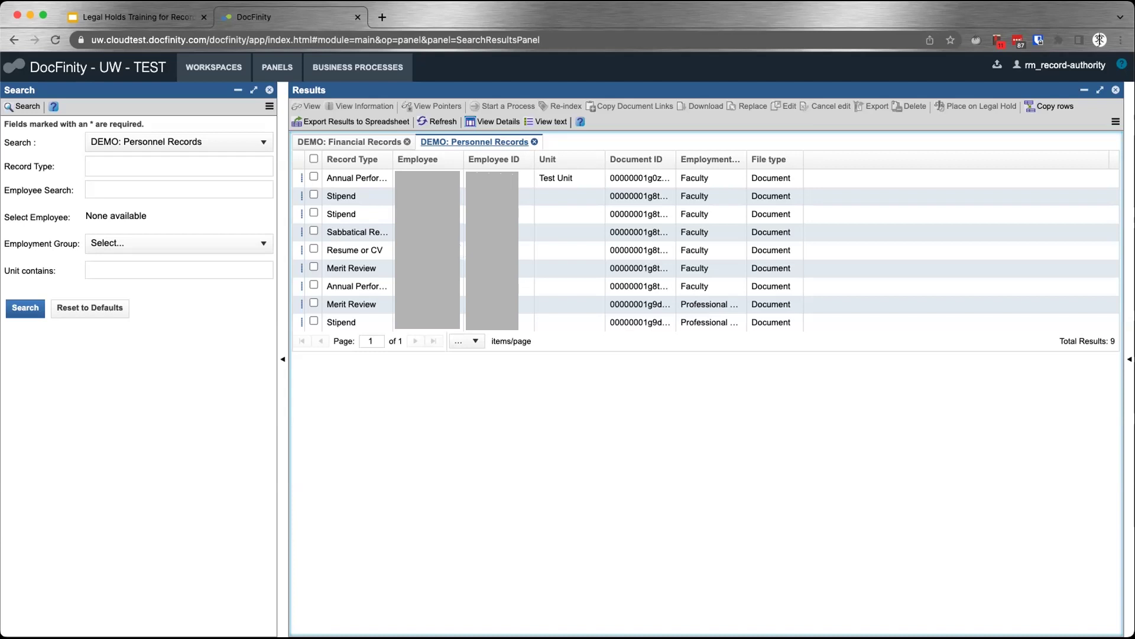
Look up an employee by partial name, choose the matching employee, and run the DEMO: Personnel Records search for them
left_click(113, 187)
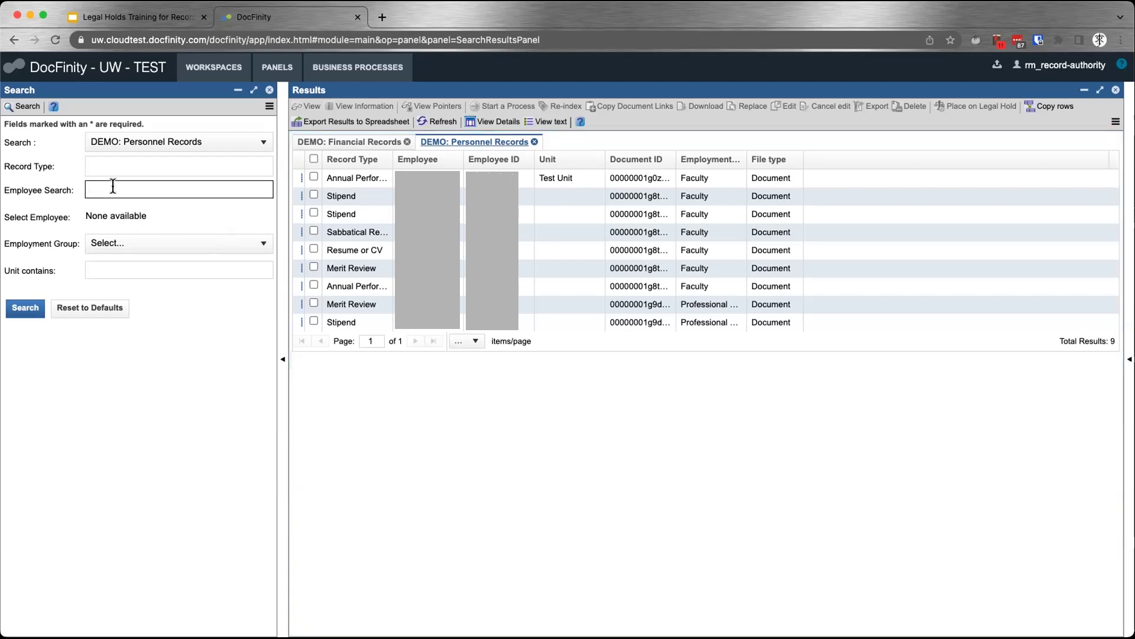
type("feder")
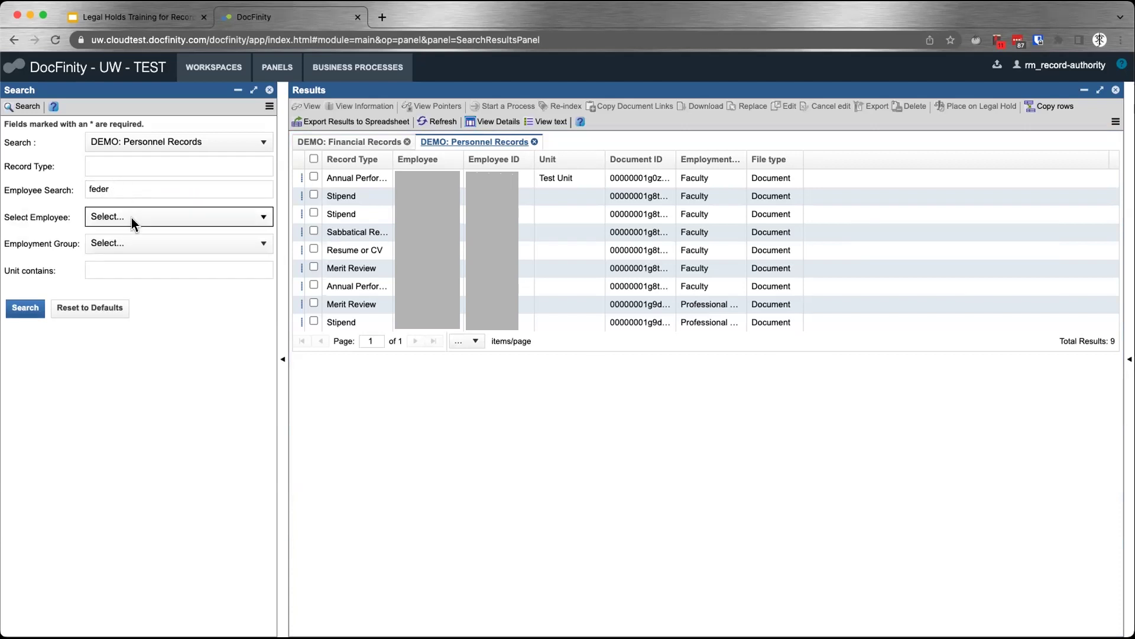
left_click(131, 218)
left_click(137, 269)
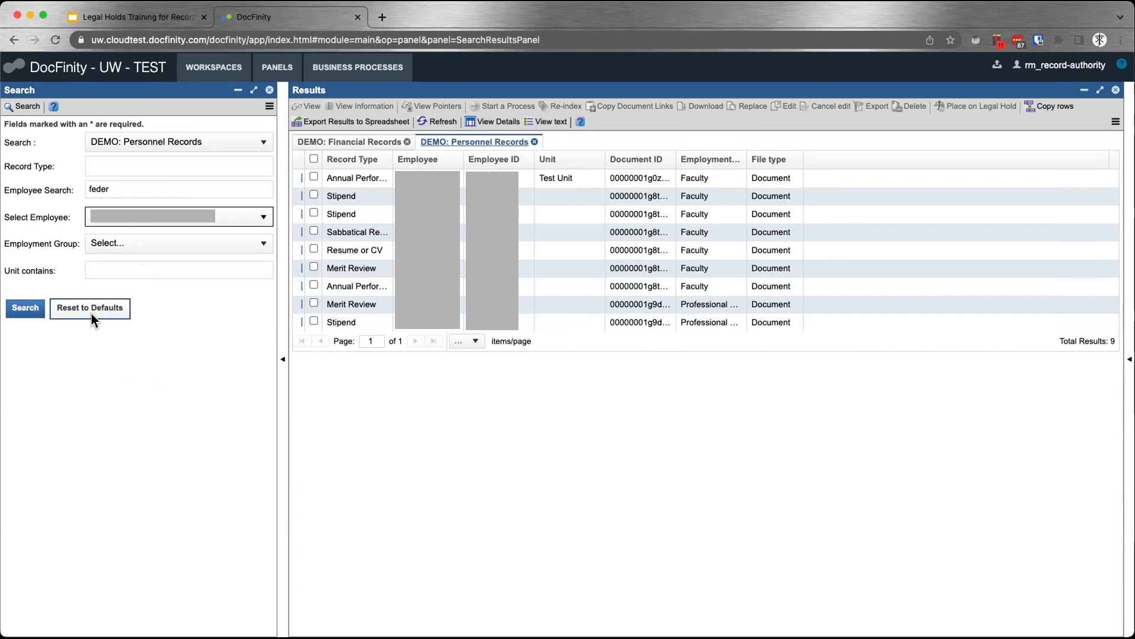
left_click(26, 311)
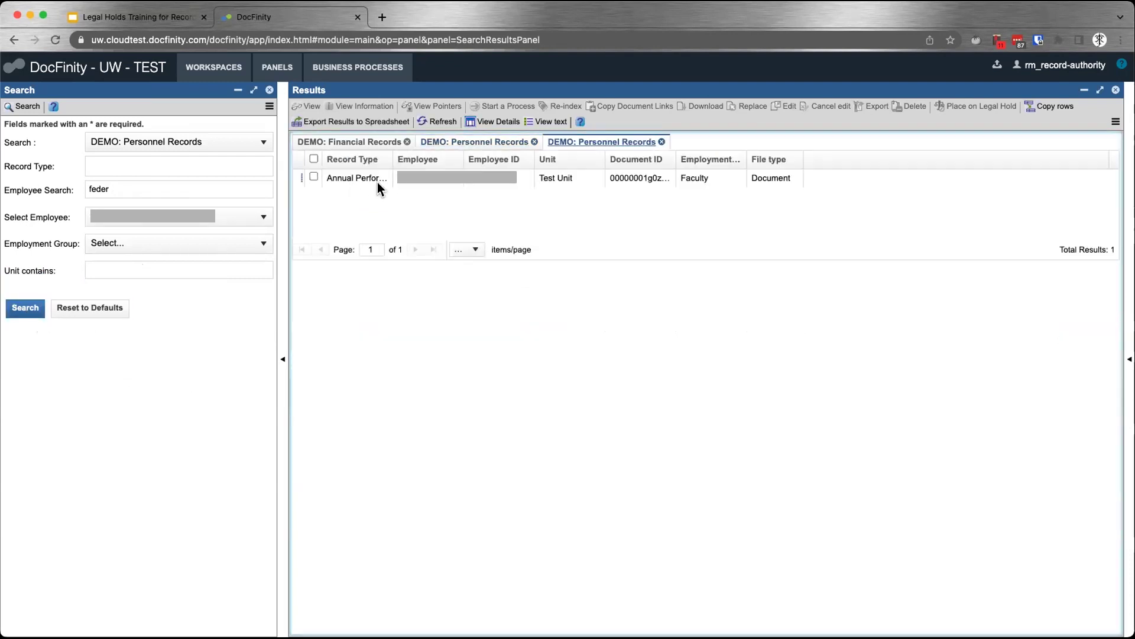
Place the employee's annual performance record on legal hold under case PR_2023_000123 and confirm the hold
left_click(314, 177)
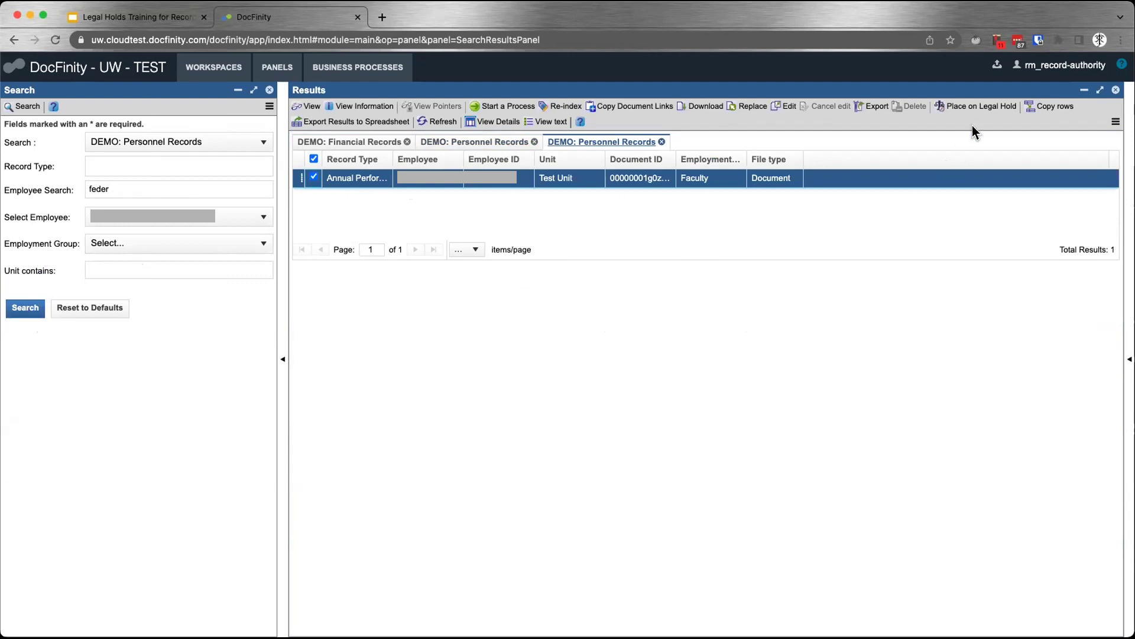
left_click(984, 107)
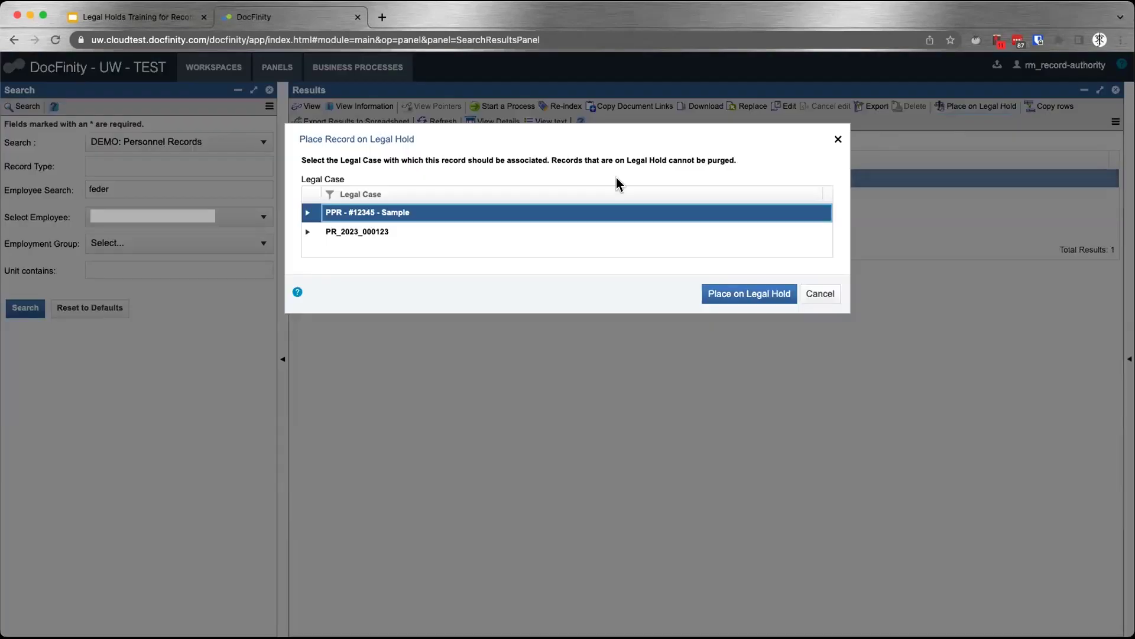
left_click(362, 232)
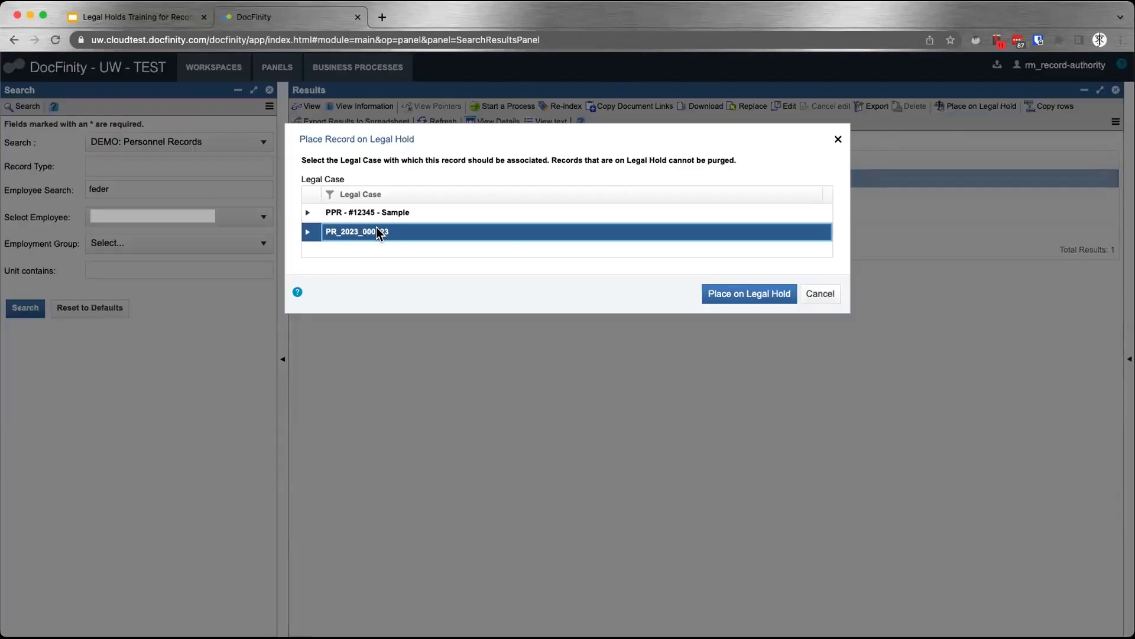
left_click(732, 296)
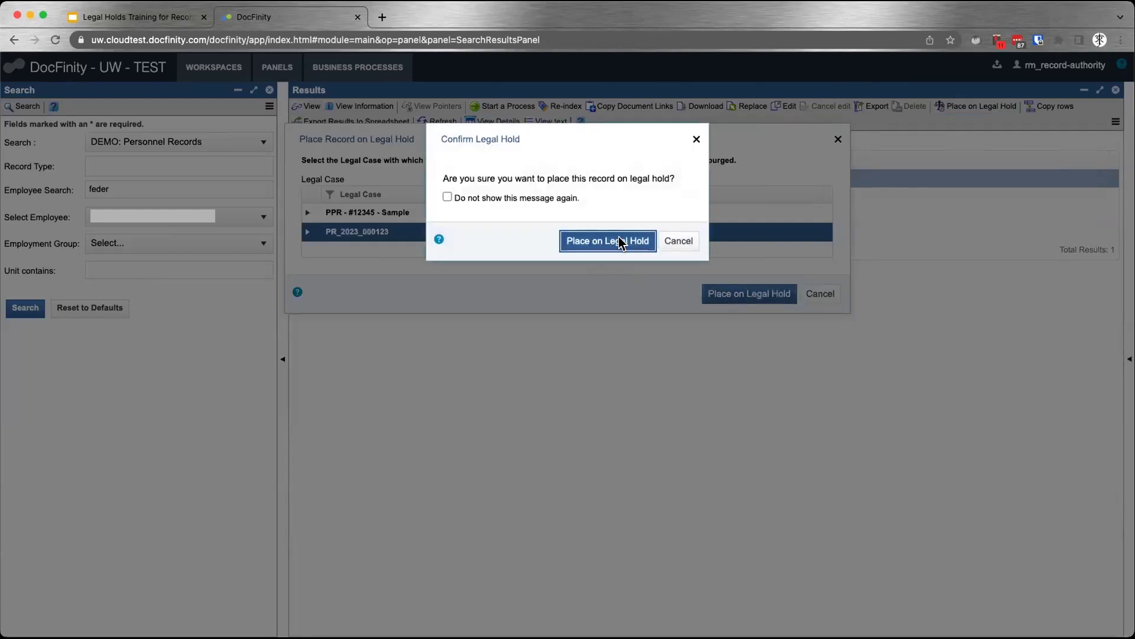
left_click(620, 241)
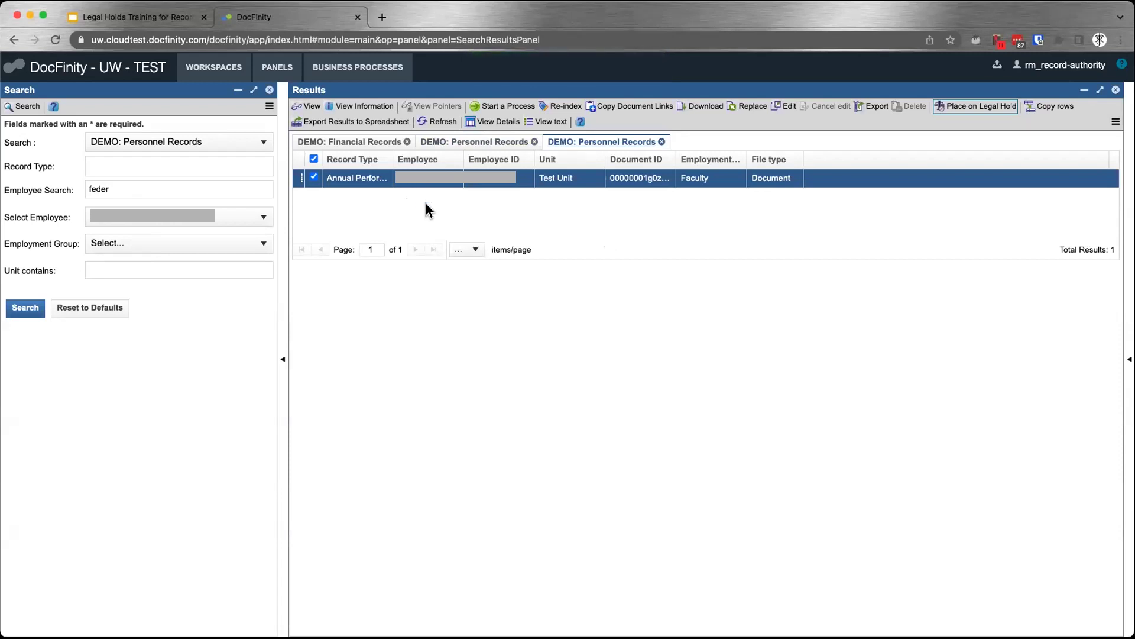
Switch to the Legal Holds Training presentation in Google Slides
left_click(296, 18)
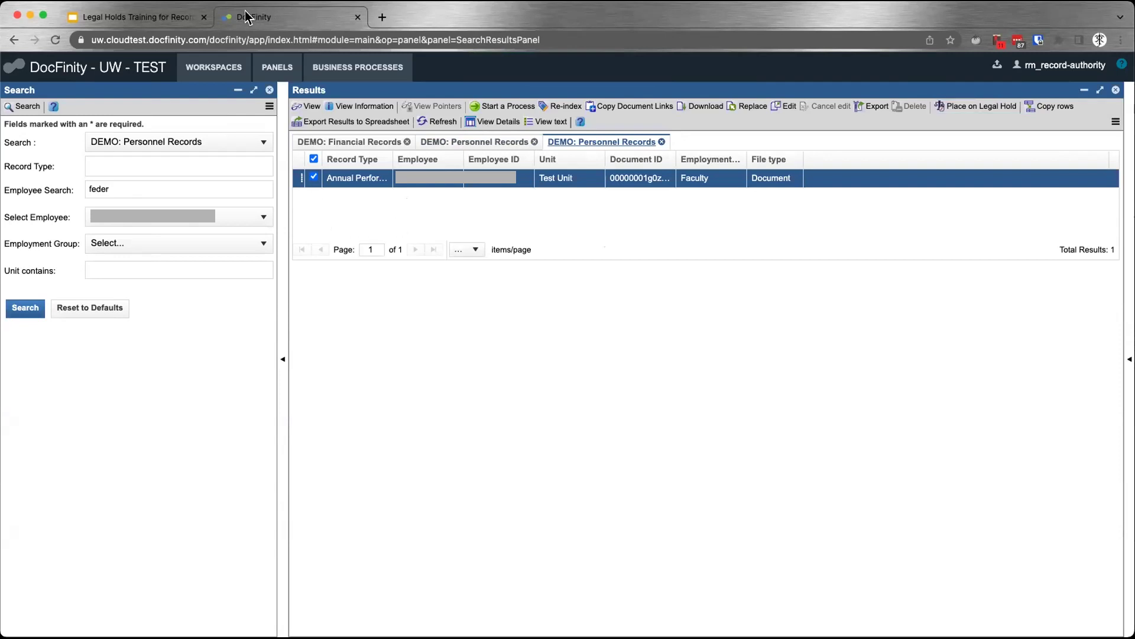
left_click(145, 18)
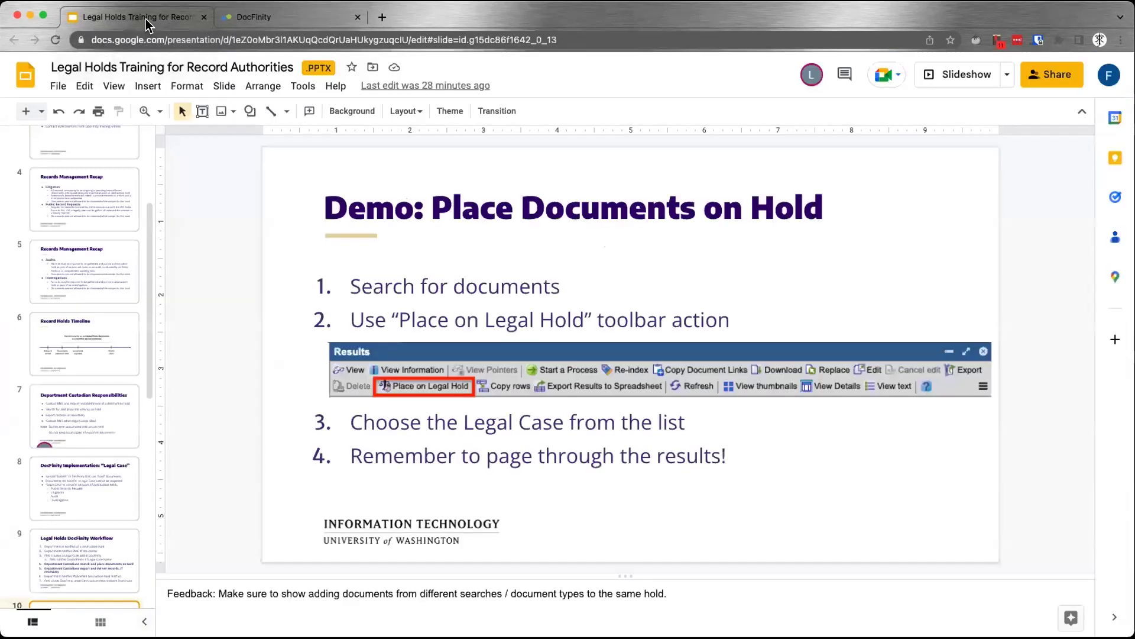
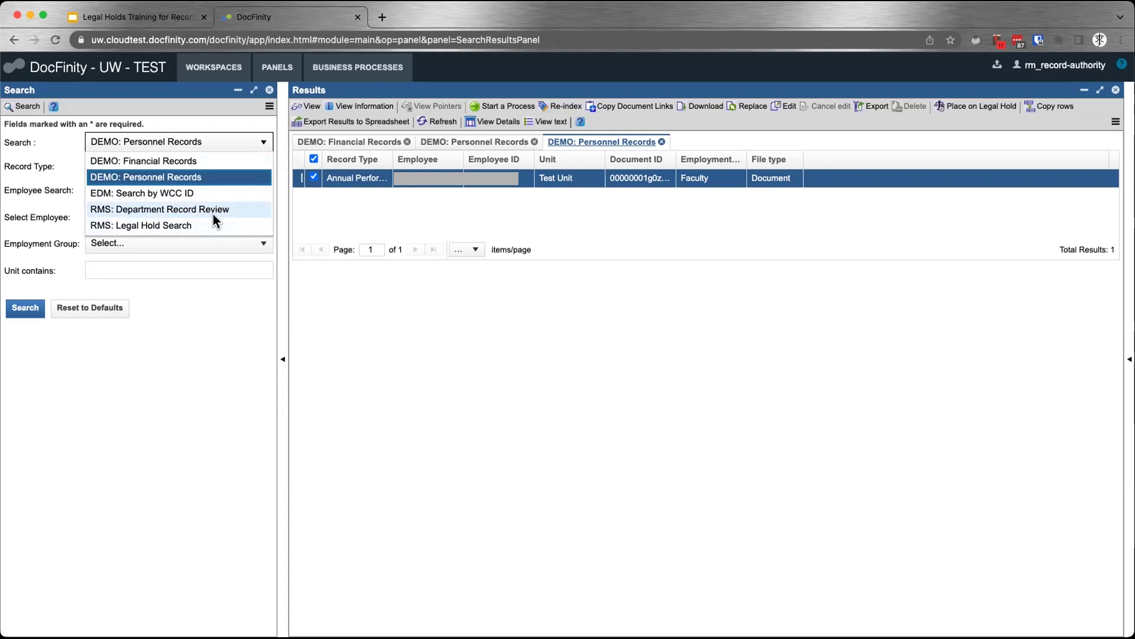
Switch to DocFinity and run RMS: Legal Hold Search for case PR_2023_000123 with category Boundless Demo (All Document Types)
left_click(159, 228)
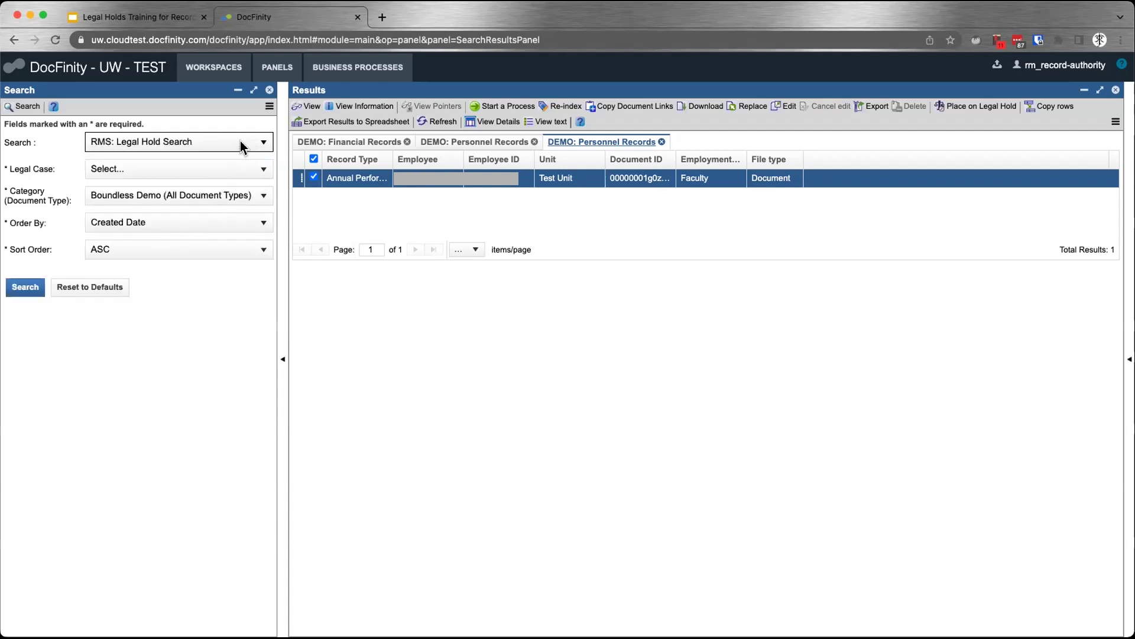
left_click(259, 166)
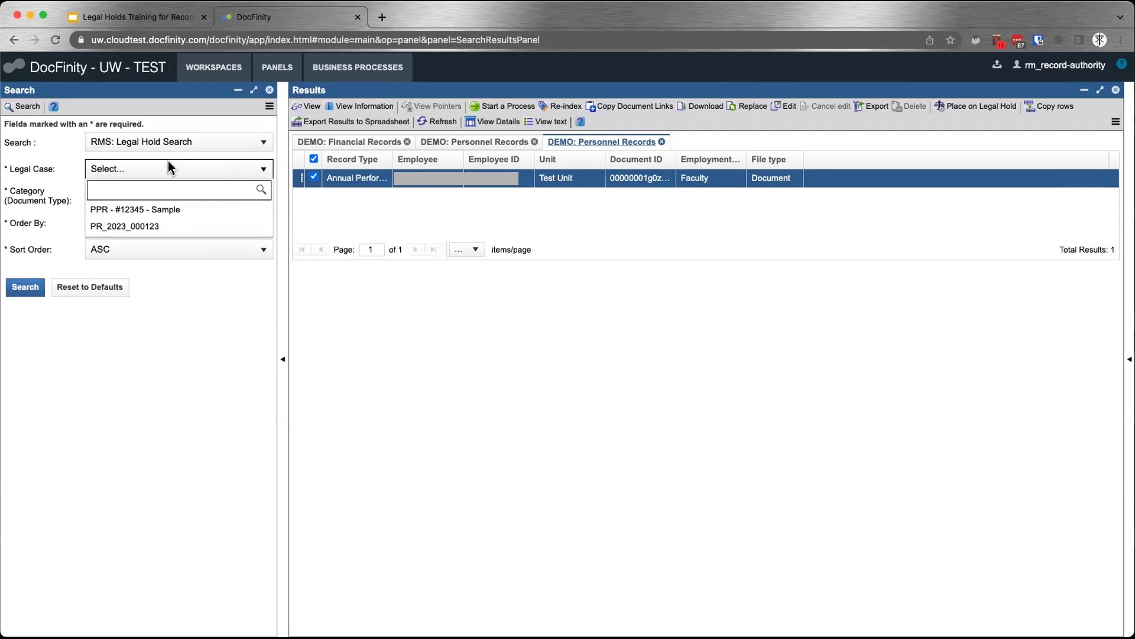
left_click(146, 227)
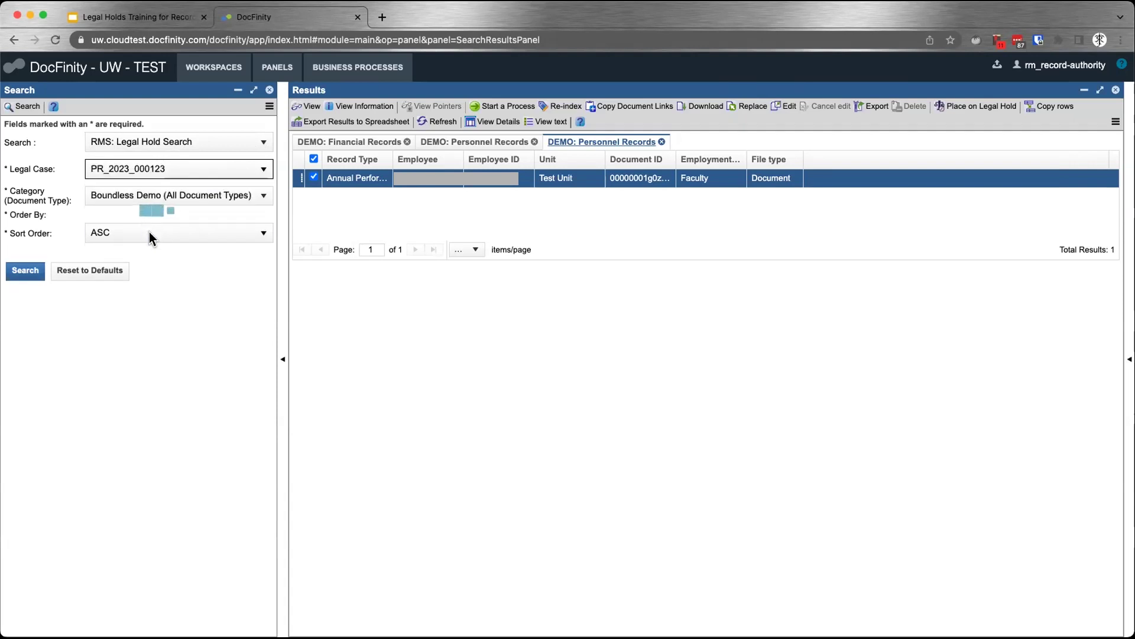
left_click(263, 198)
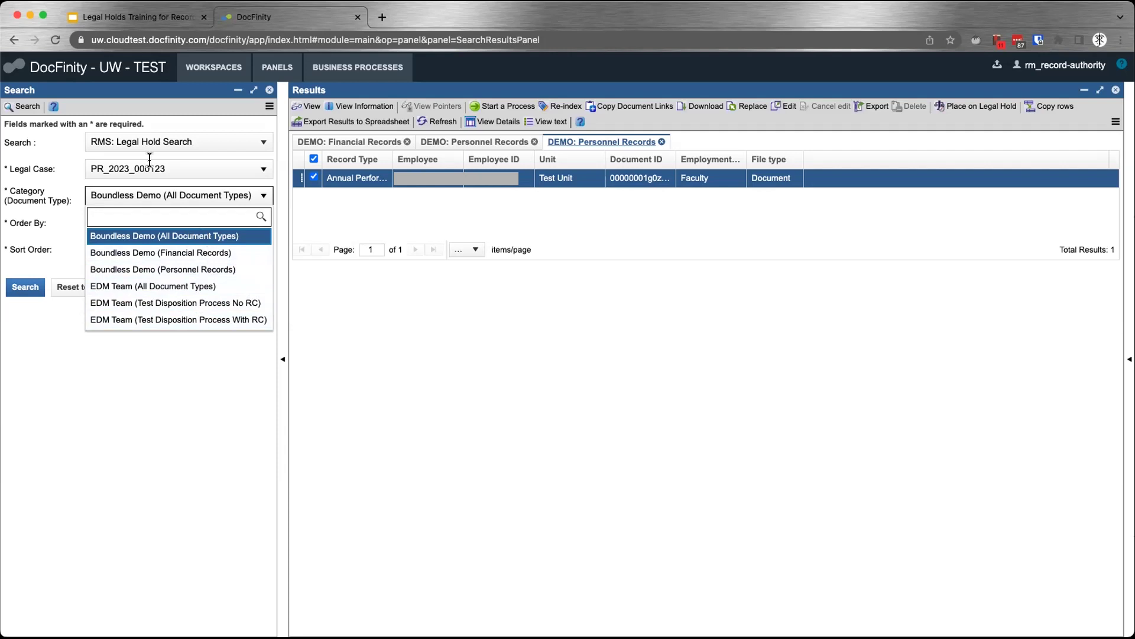
left_click(197, 236)
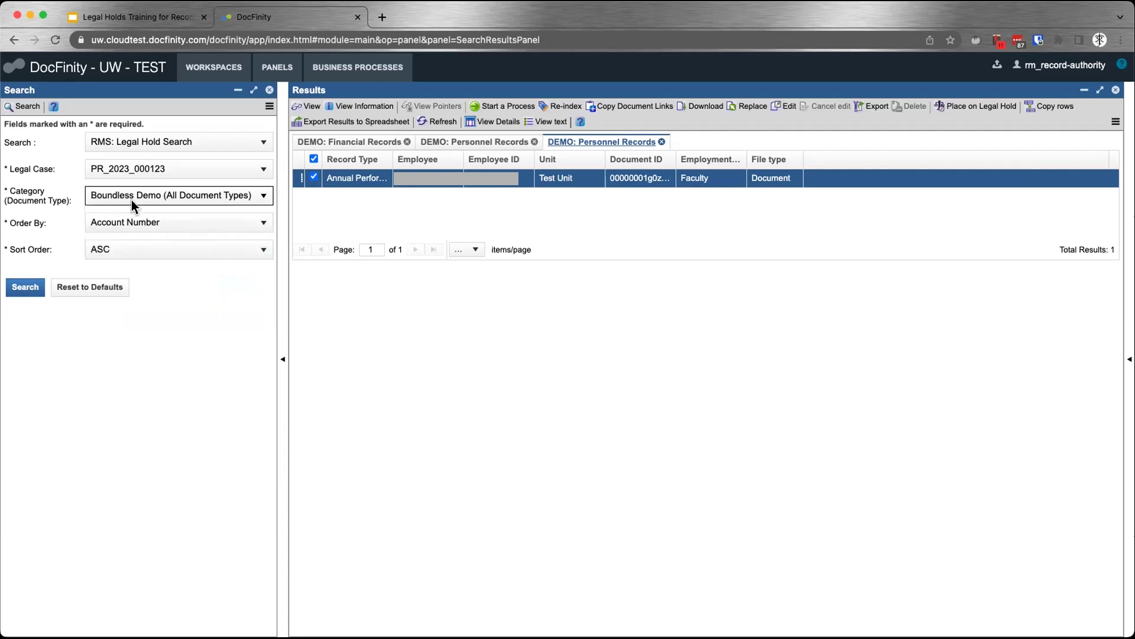
left_click(26, 285)
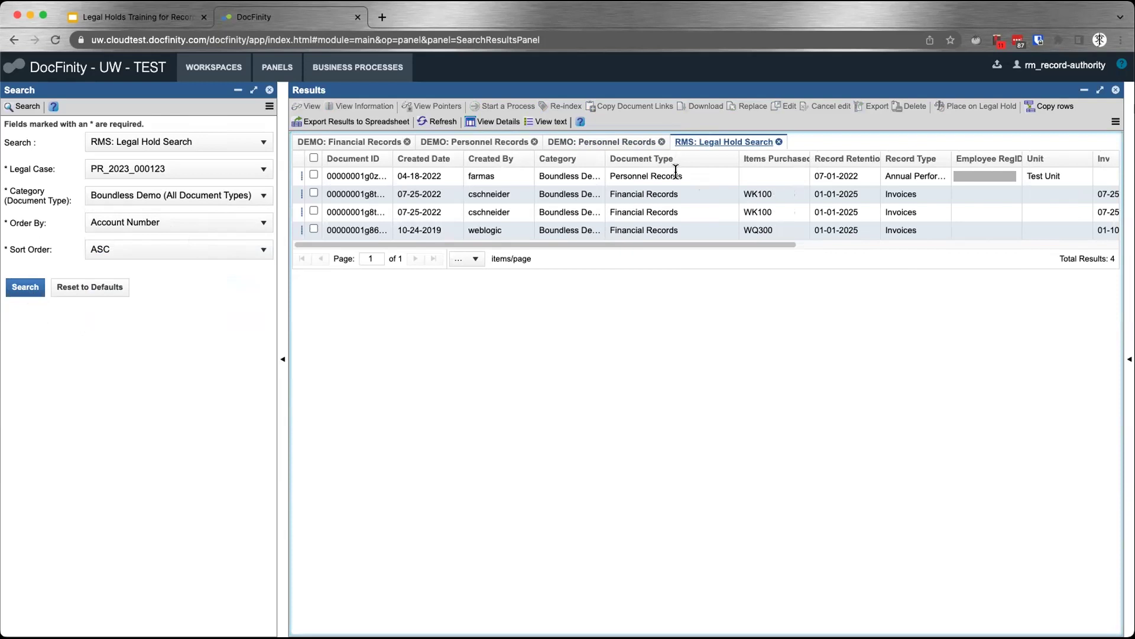
Narrow the search area to give the legal hold results more width
left_click_drag(285, 329, 232, 331)
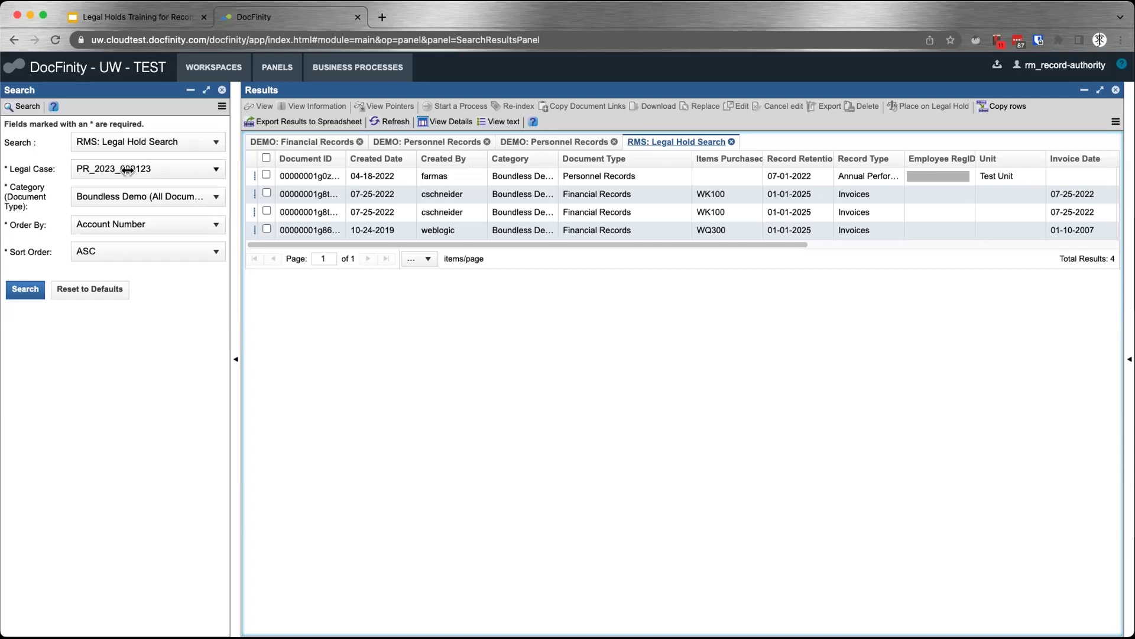
left_click_drag(238, 312, 180, 318)
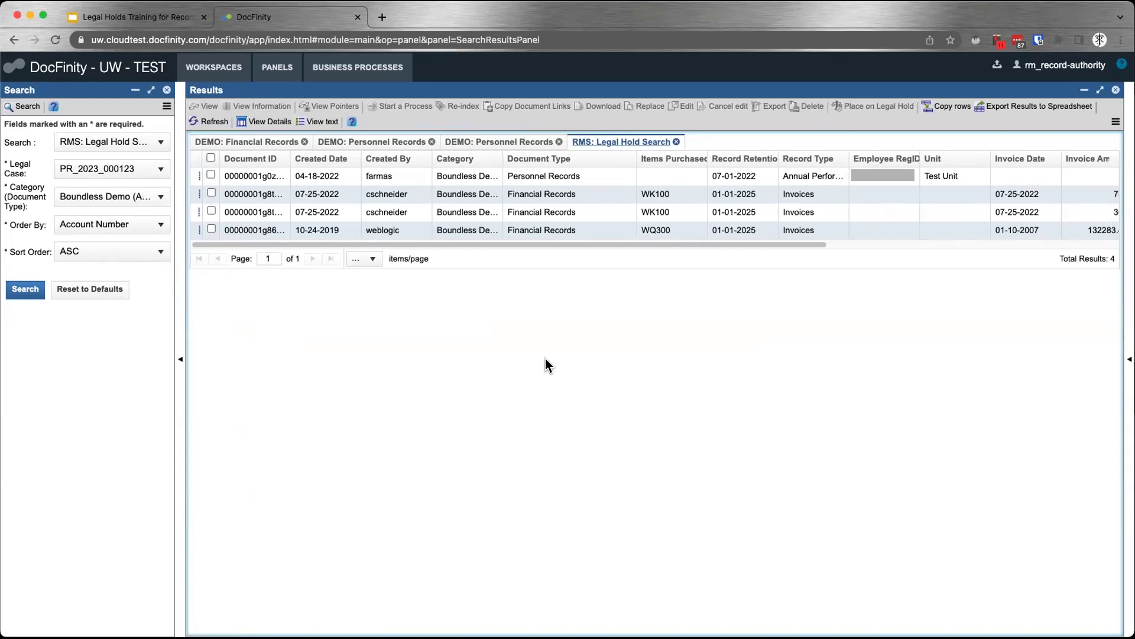
Select the first two legal hold results, extend the selection to all listed records, and clear it
left_click(211, 174)
left_click(211, 193)
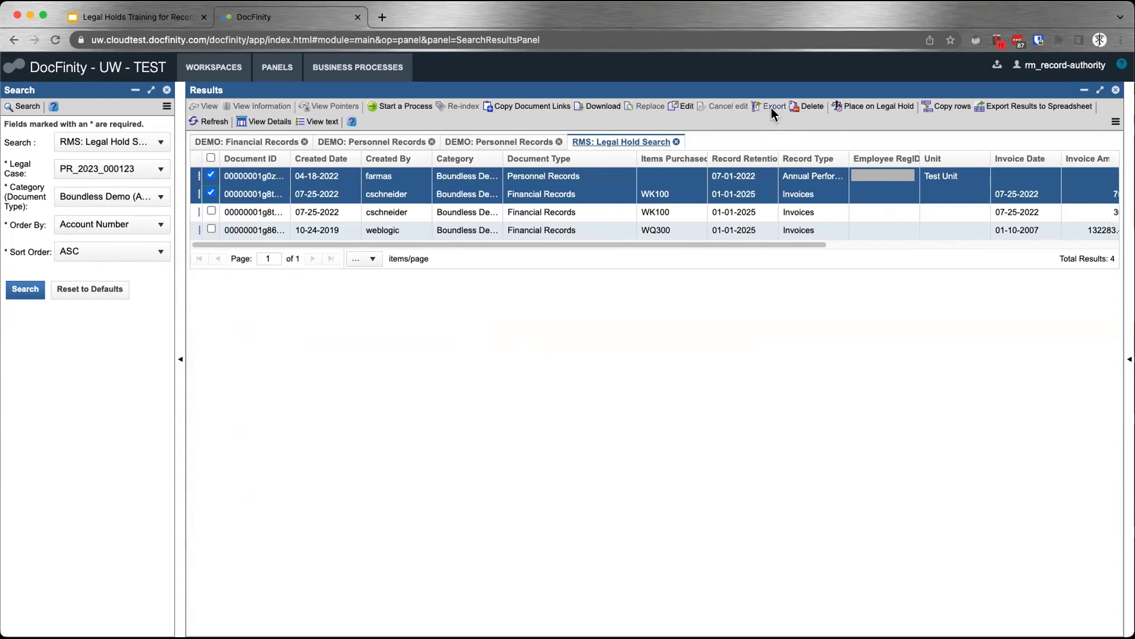
left_click(268, 326)
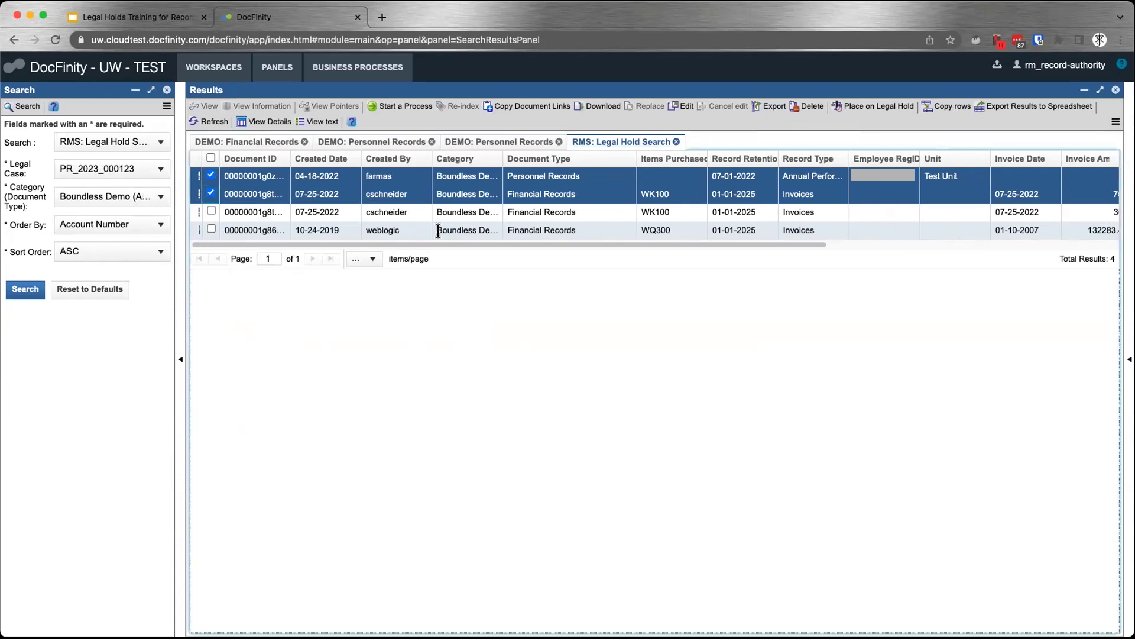
left_click(211, 158)
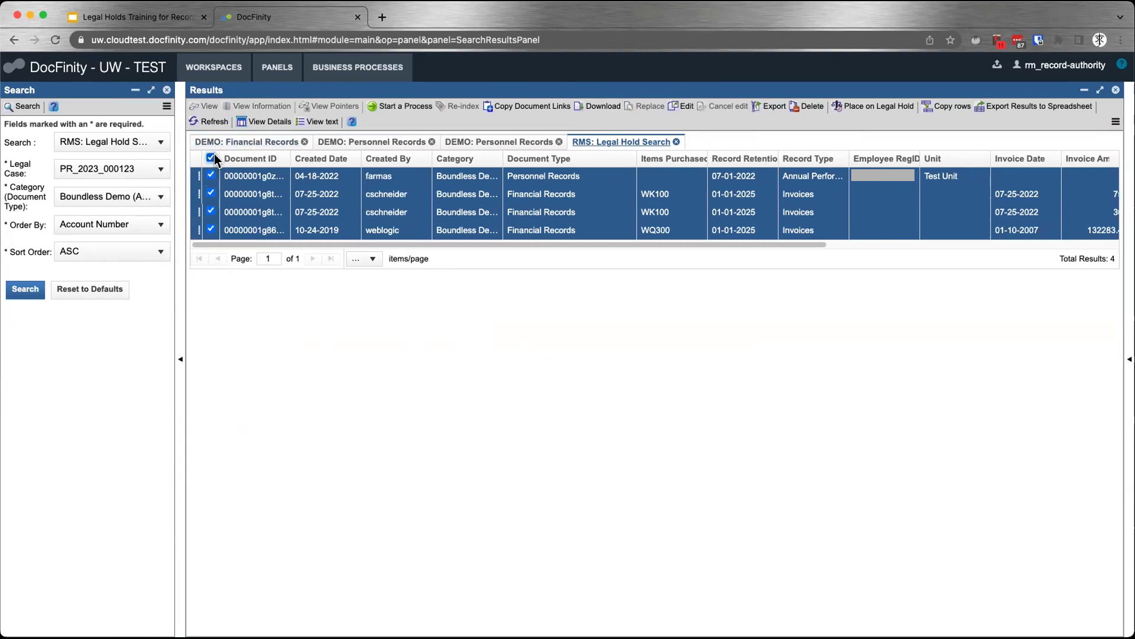
left_click(213, 156)
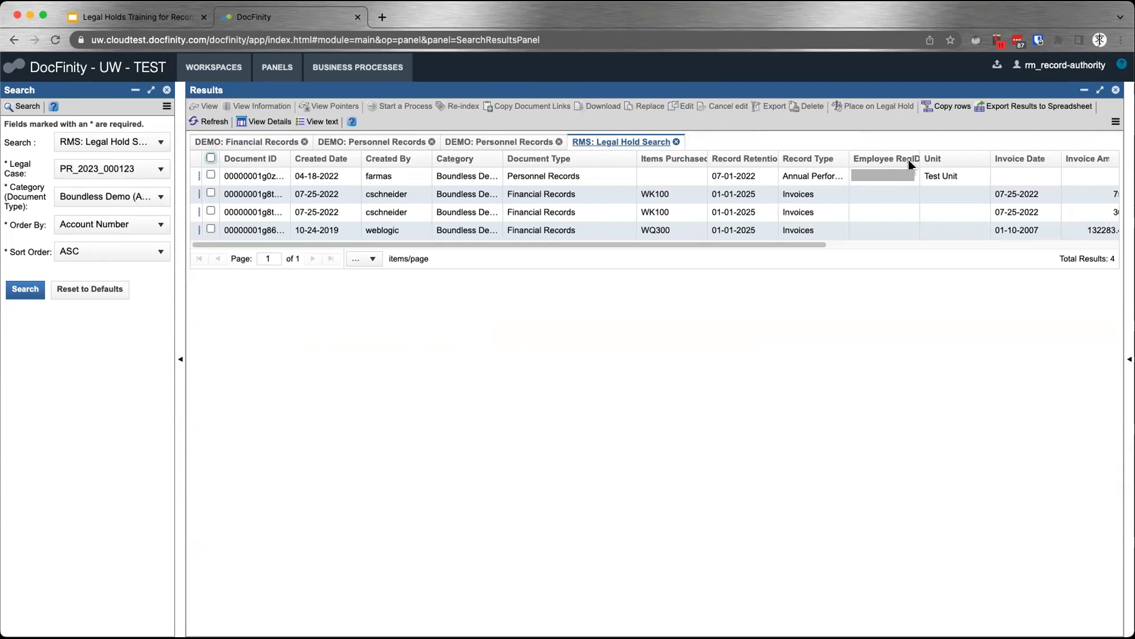
Start exporting all documents in the legal hold results and check the description of the RMS: Export for Legal Holds profile
left_click(1116, 124)
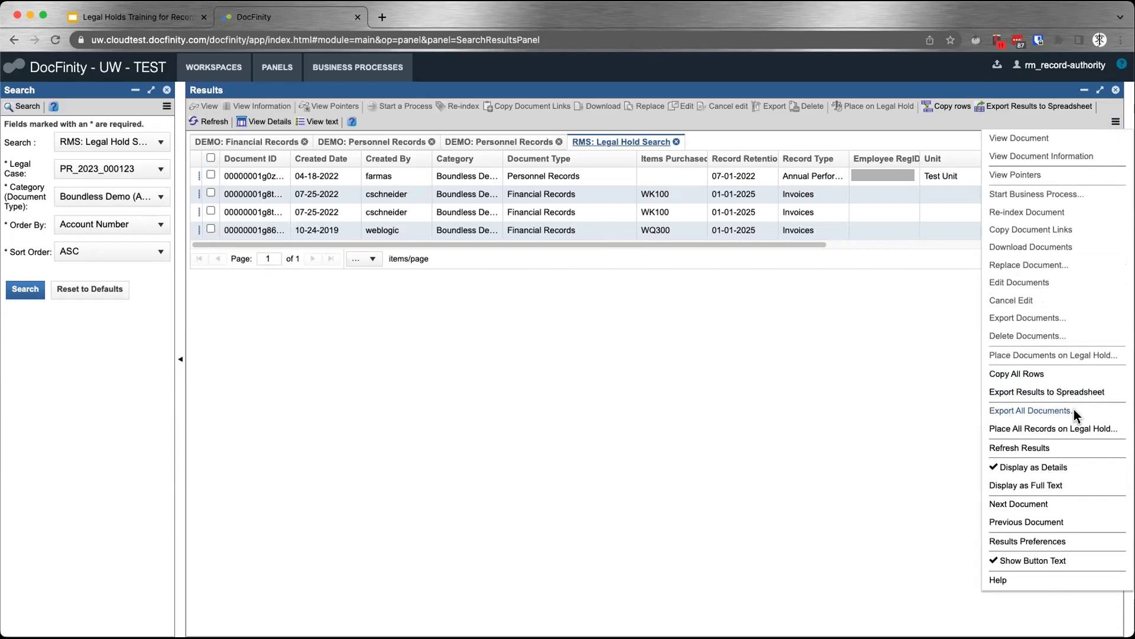
left_click(1041, 409)
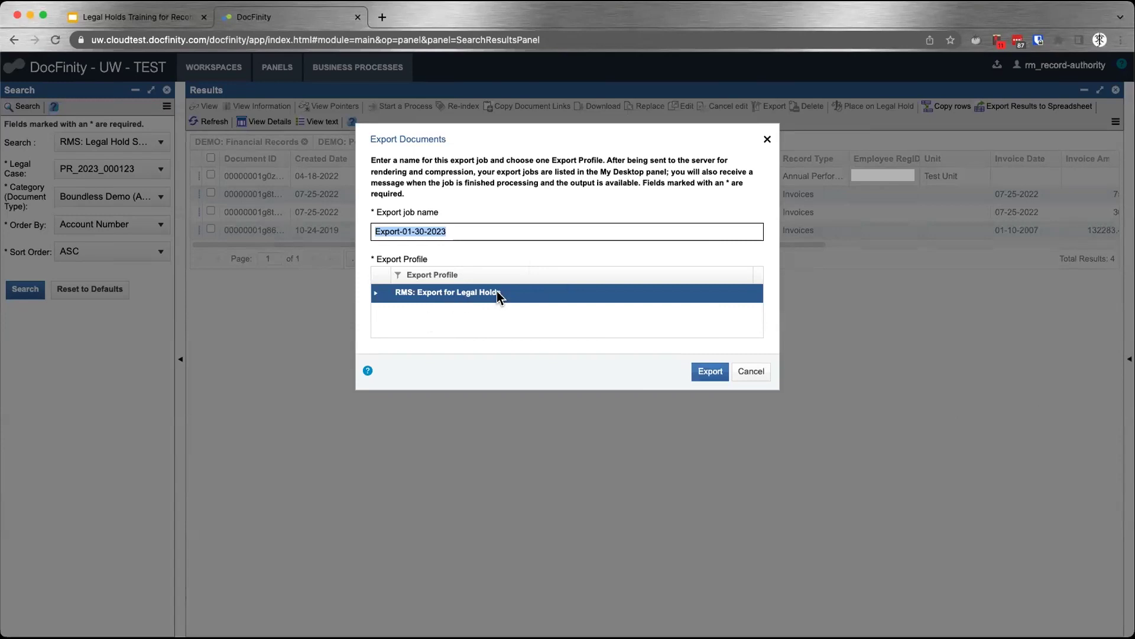
left_click(375, 293)
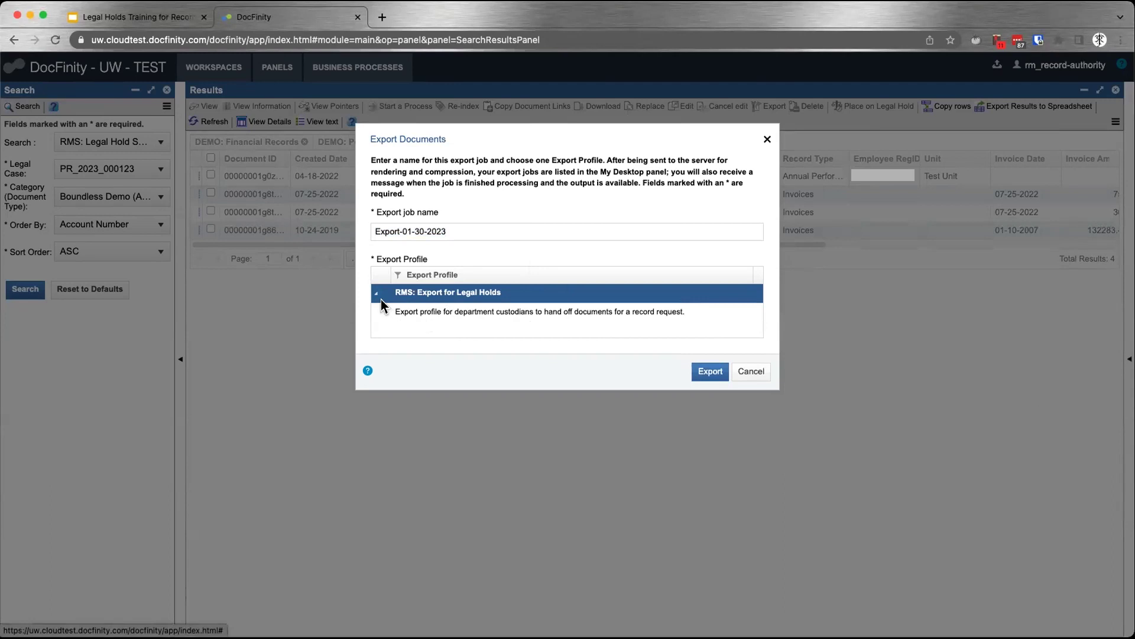
left_click(375, 293)
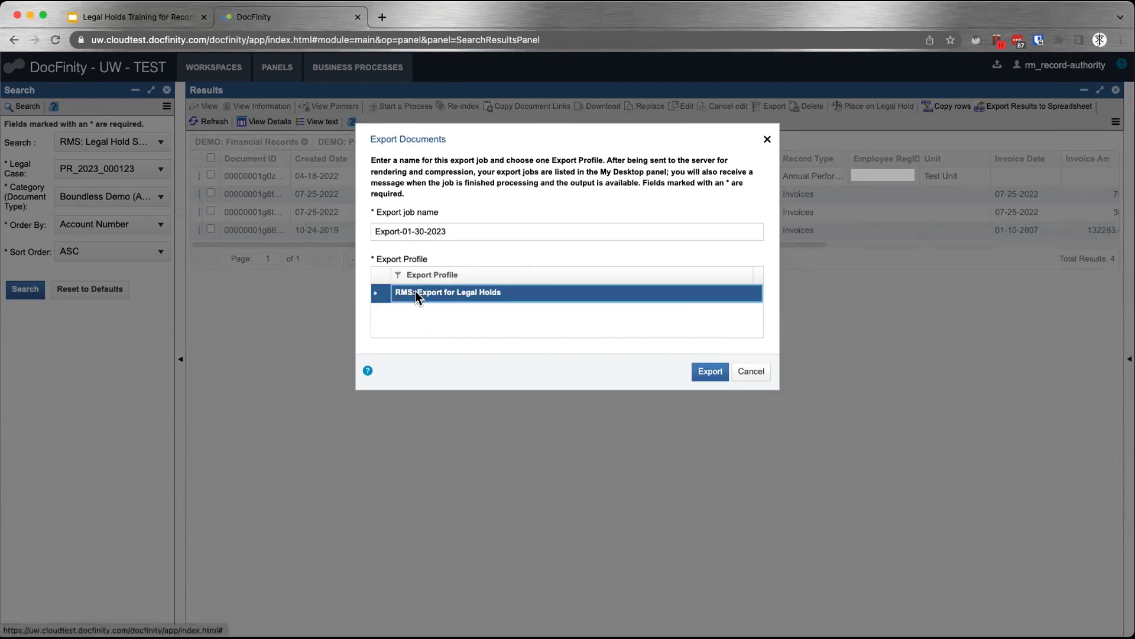
Prefix the export job name with the exporter's surname and PR_2023_000123, separated by hyphens, and run the export
left_click(401, 228)
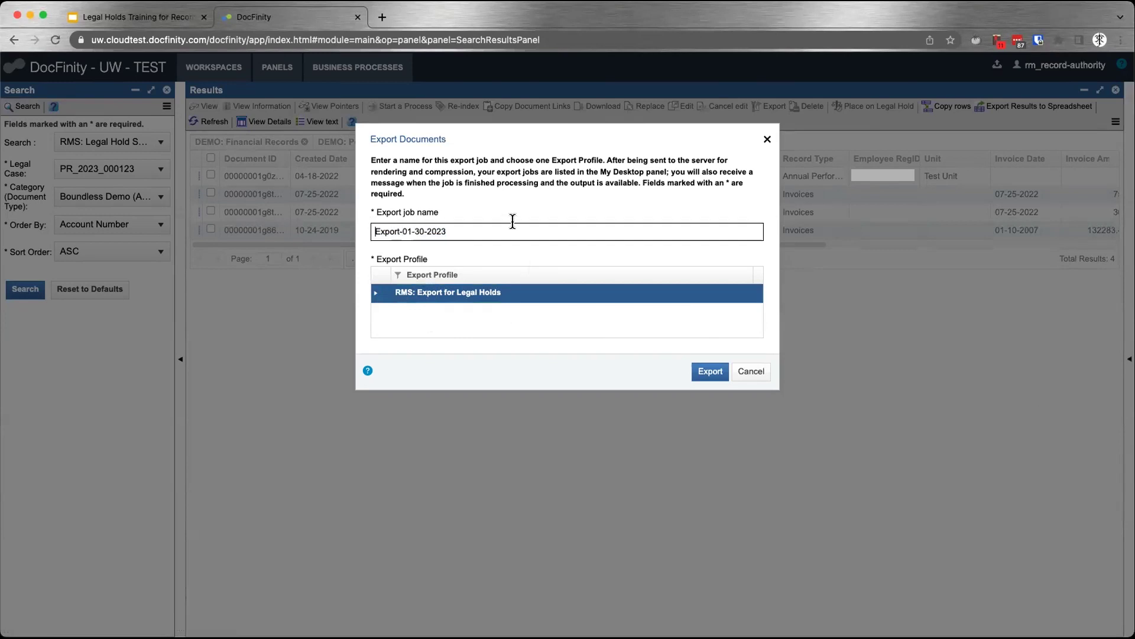
type("Farmas-")
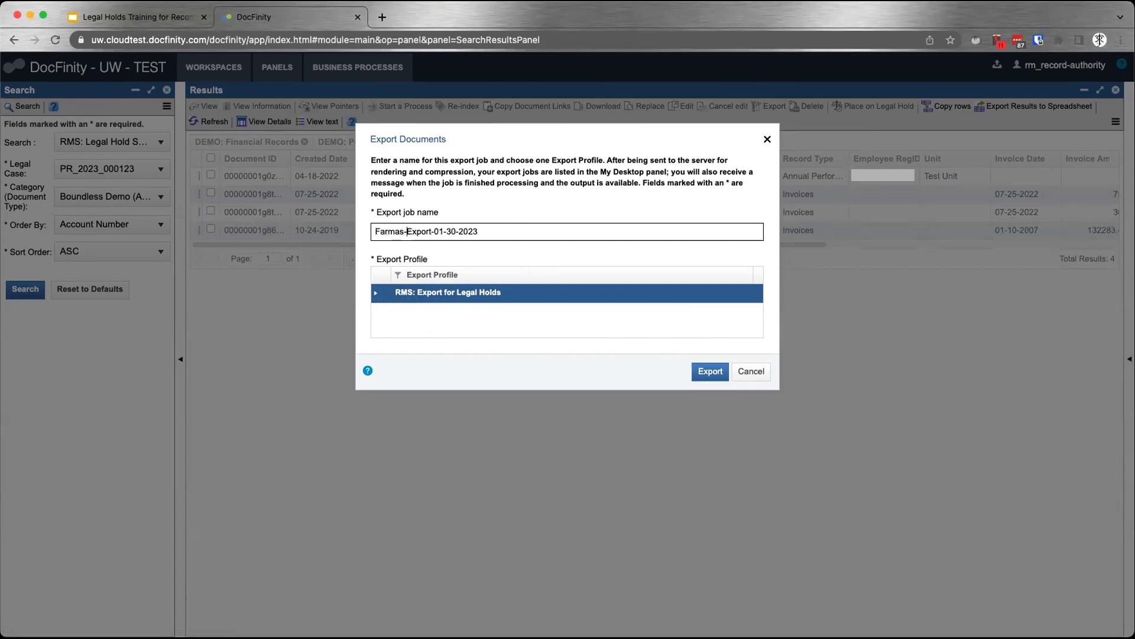
type("PR_2023")
key("BackSpace")
type("_")
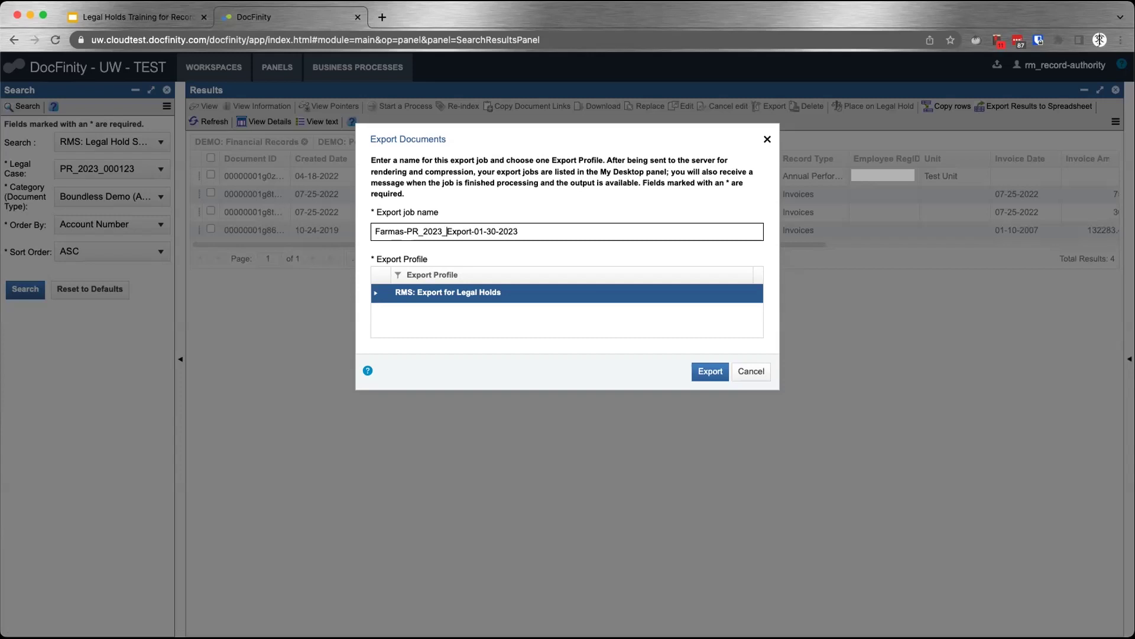
type("000123-")
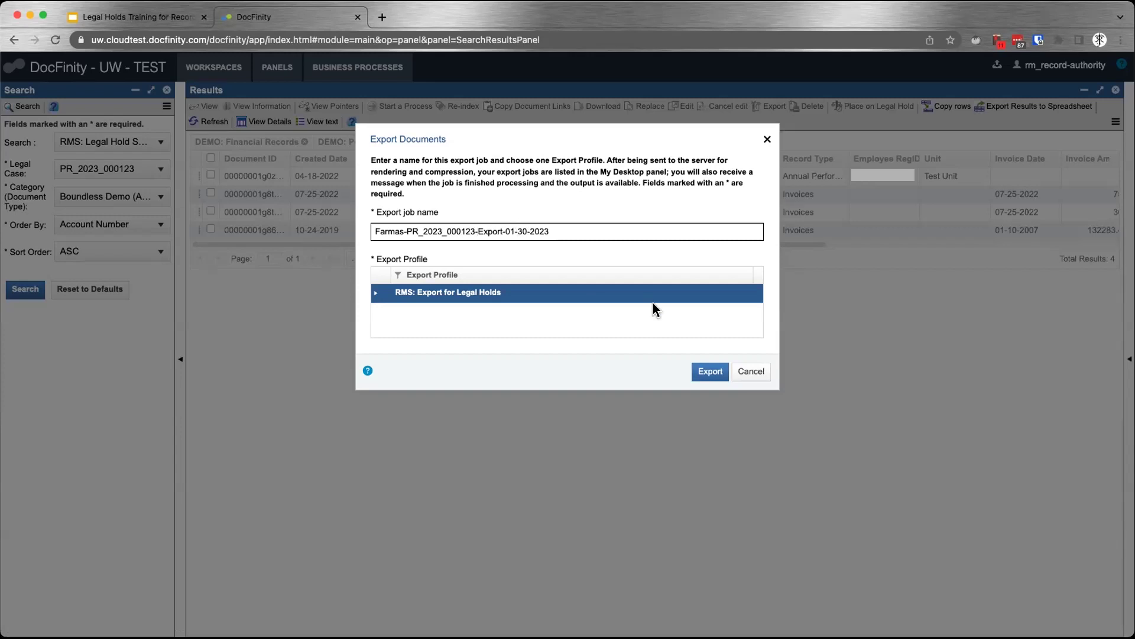
left_click(630, 230)
left_click(699, 372)
left_click(706, 370)
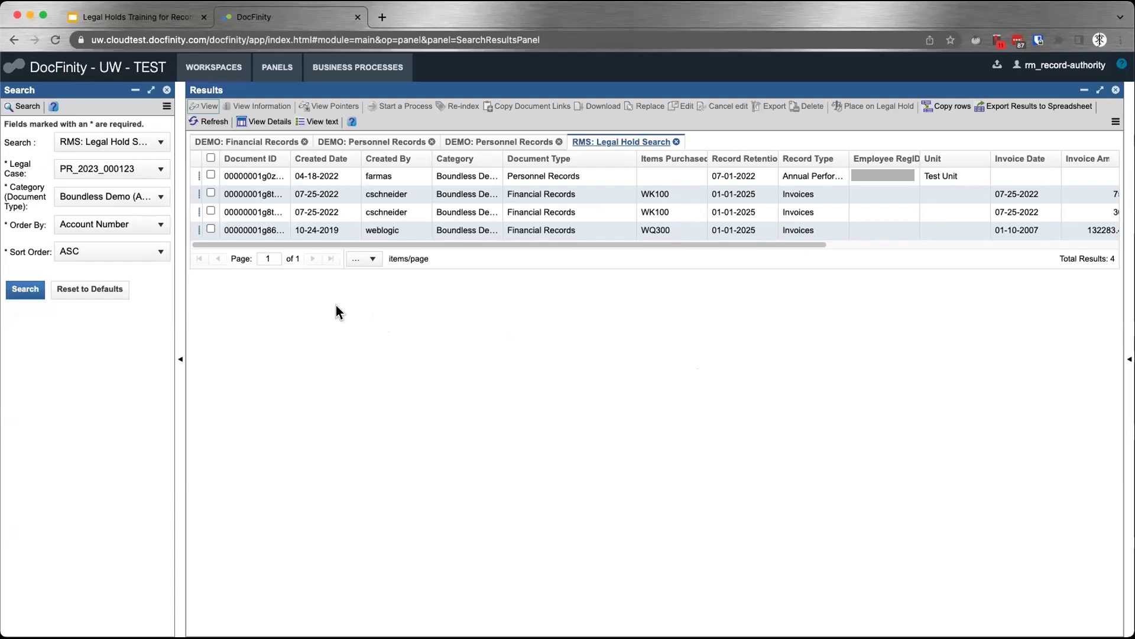
Open My Desktop to show the messages about export jobs
left_click(284, 70)
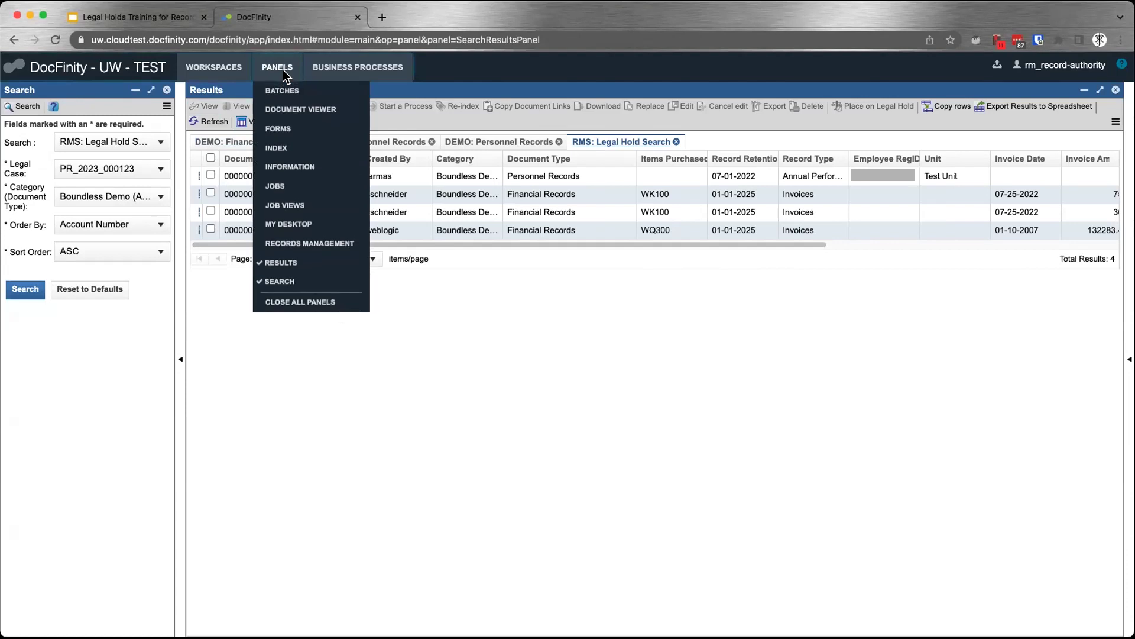
left_click(289, 224)
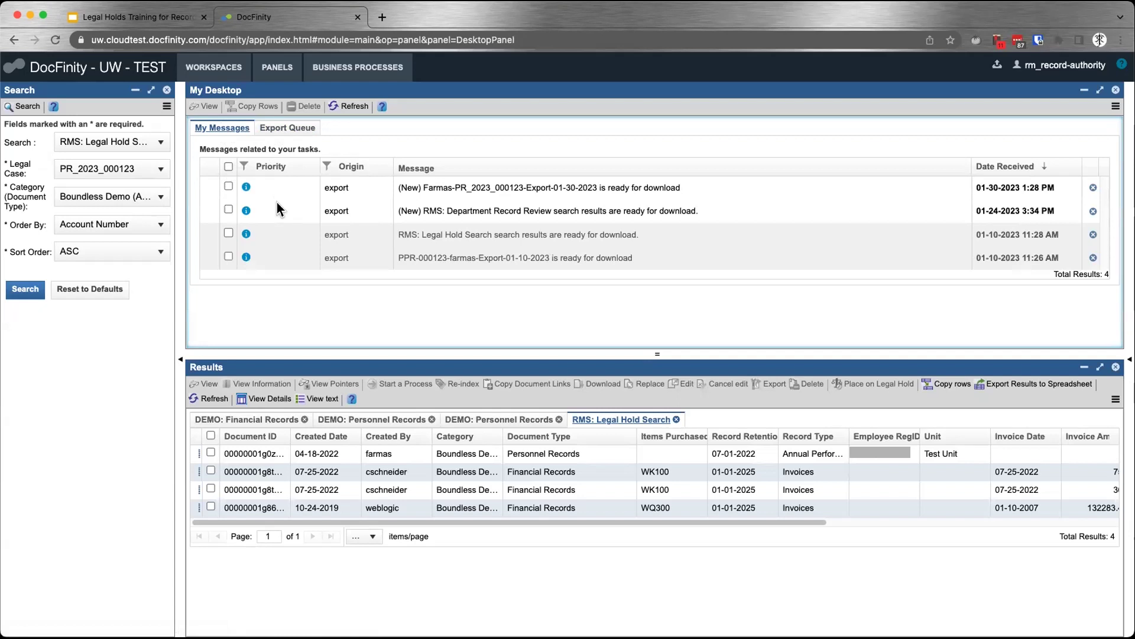
Download the finished PR_2023_000123 export, rm_record-authorit-20230130.zip, from My Desktop's export queue and close My Desktop
left_click(679, 187)
left_click_drag(679, 187, 409, 187)
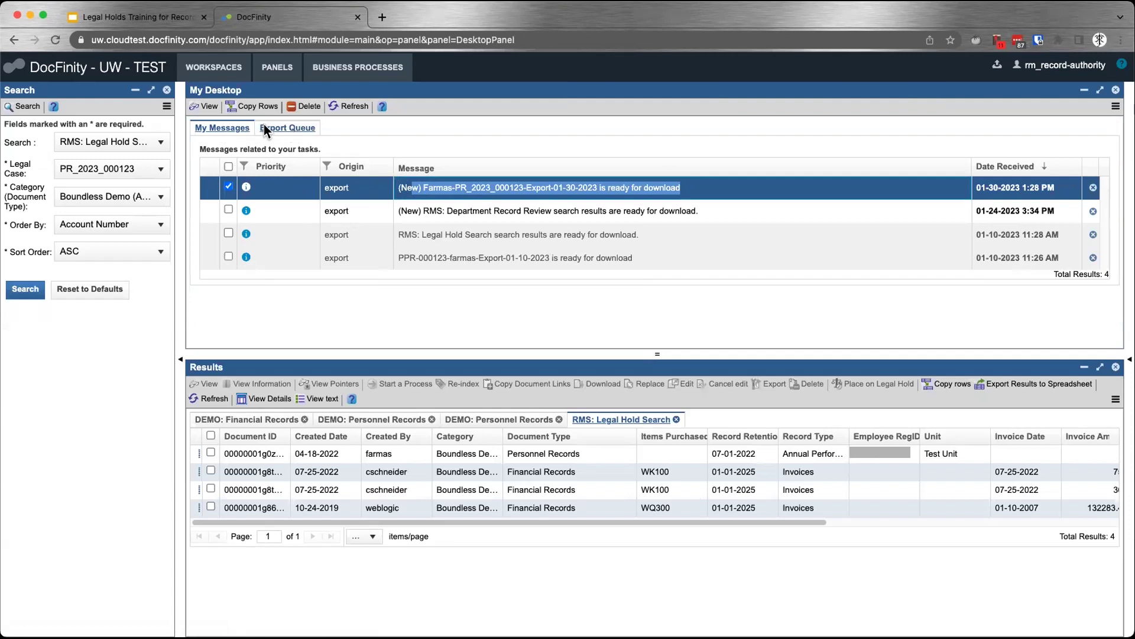
left_click(293, 129)
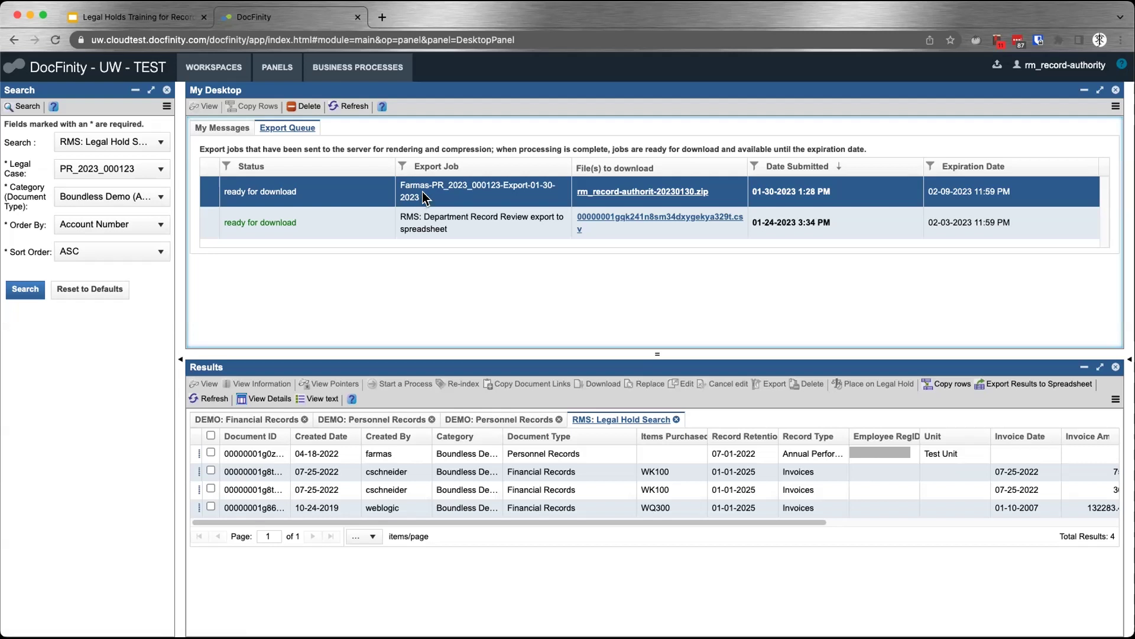
left_click(633, 193)
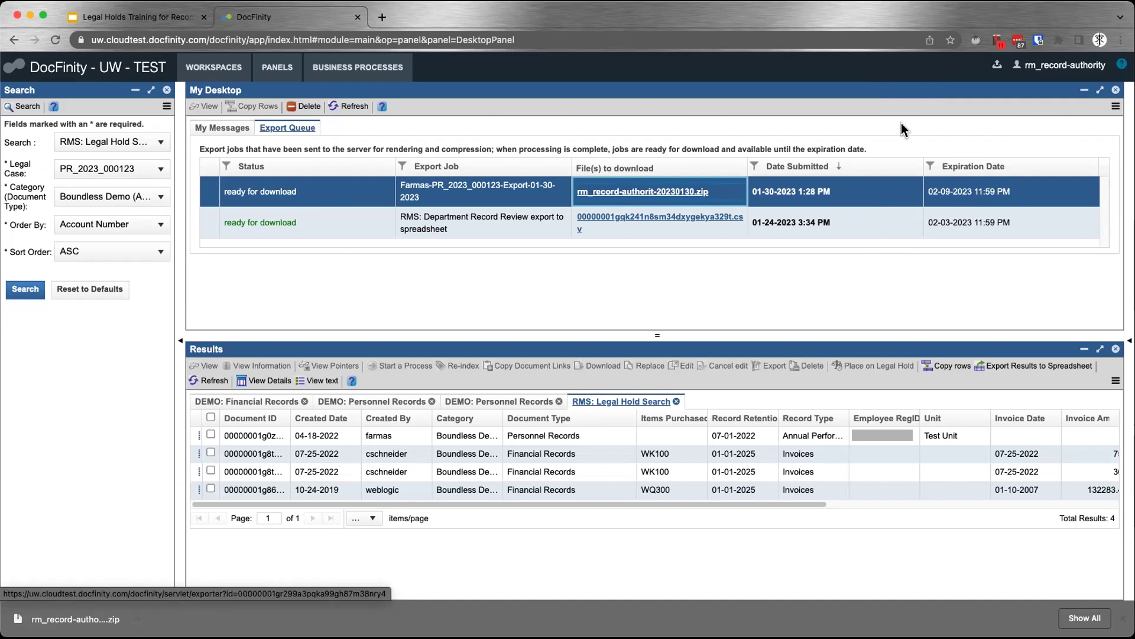
left_click(1116, 89)
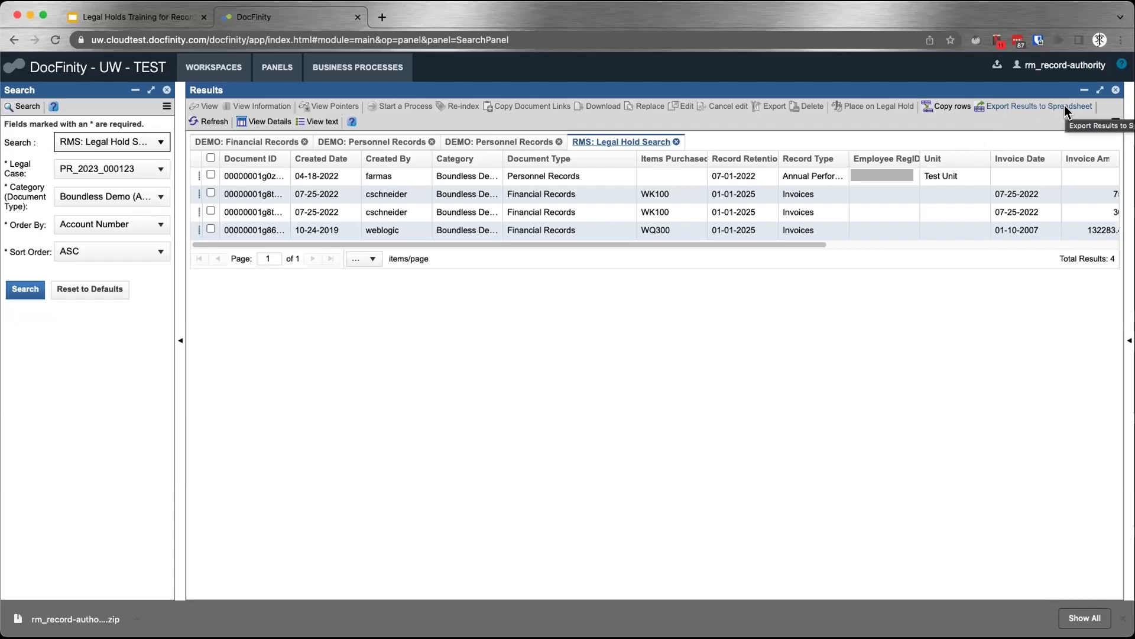
Export the RMS: Legal Hold Search results to a spreadsheet with no records selected
left_click(210, 194)
left_click(208, 197)
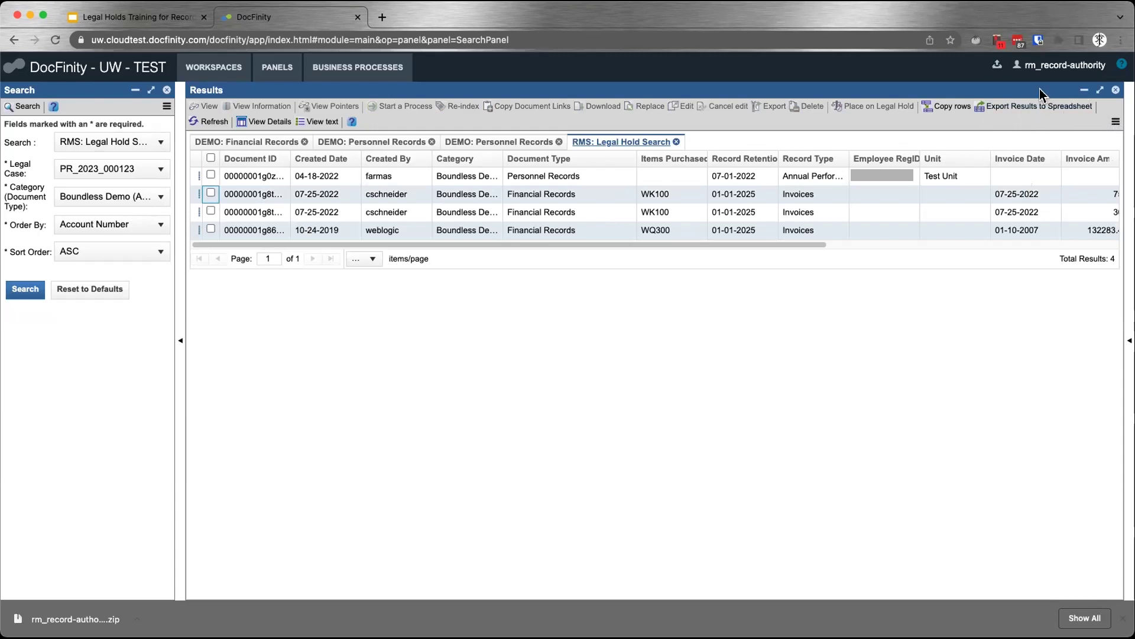
left_click(1031, 112)
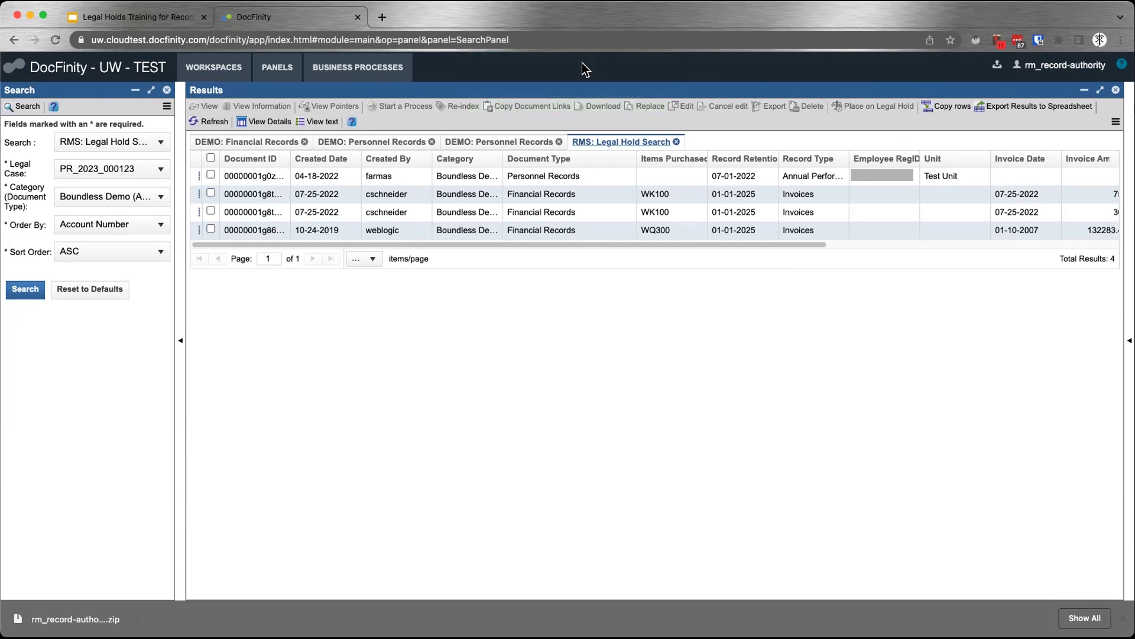
Download the RMS: Legal Hold Search CSV file from My Desktop's export queue and close My Desktop
left_click(283, 69)
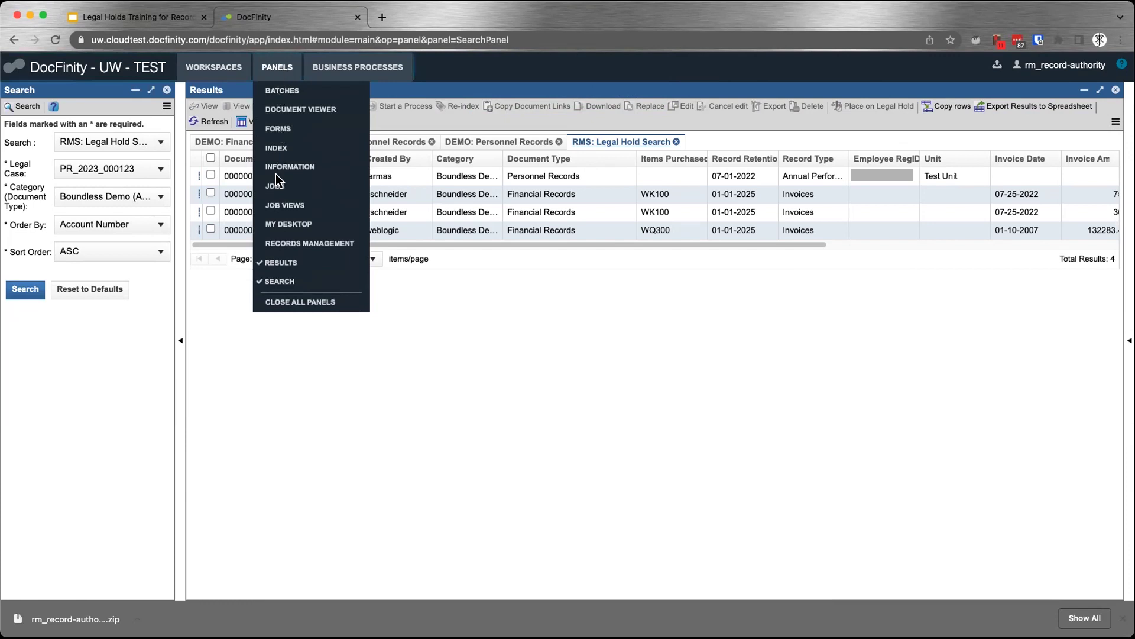
left_click(283, 225)
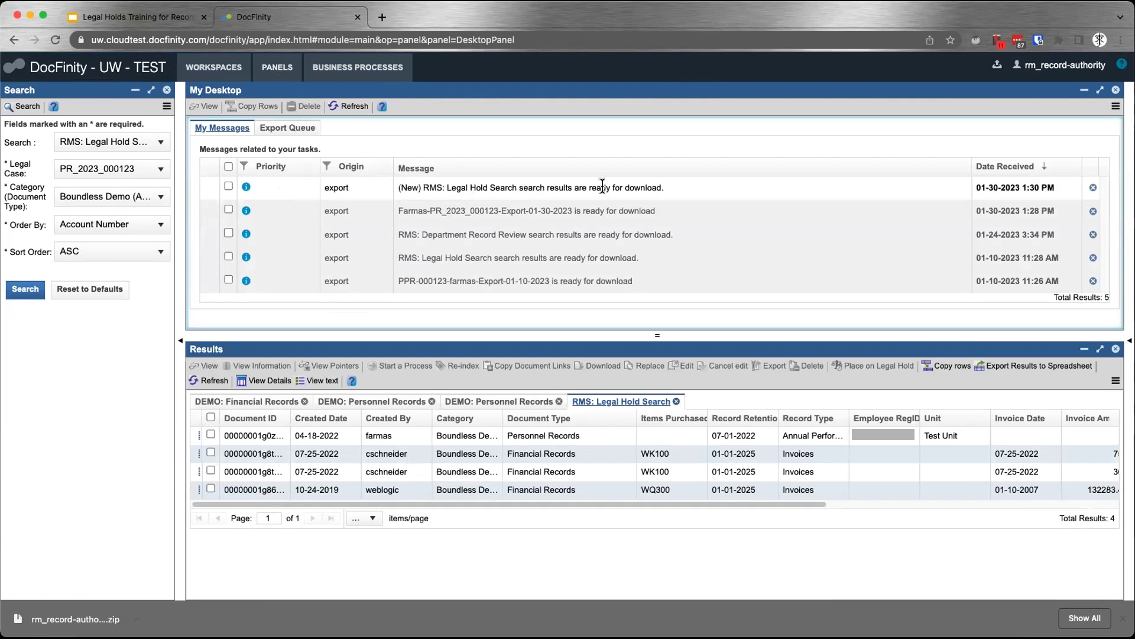
left_click(284, 128)
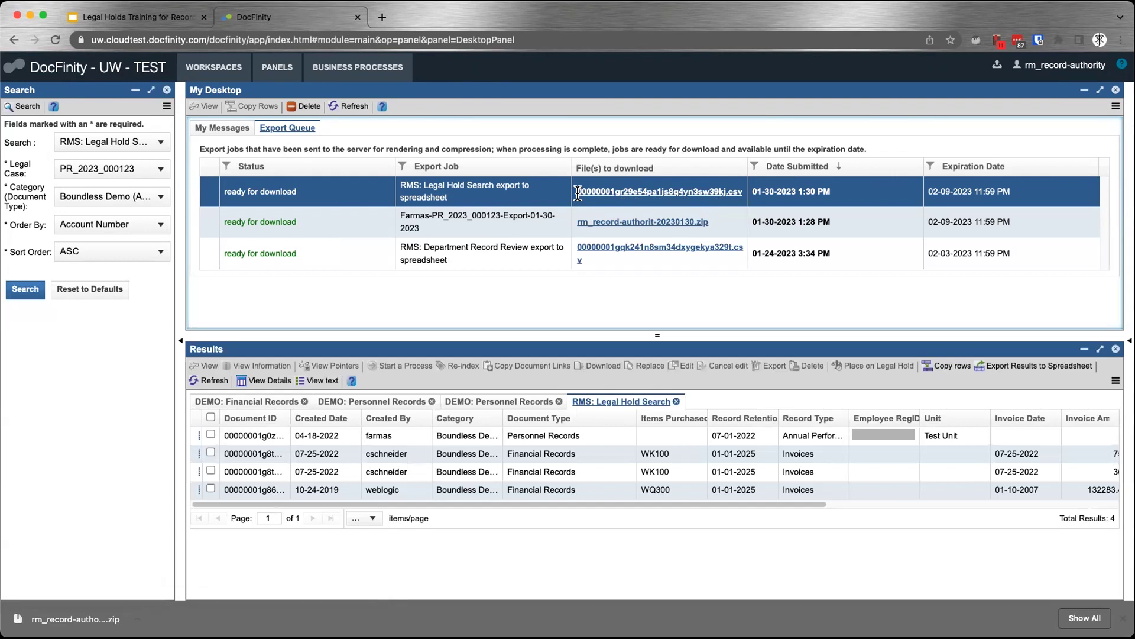
left_click(692, 191)
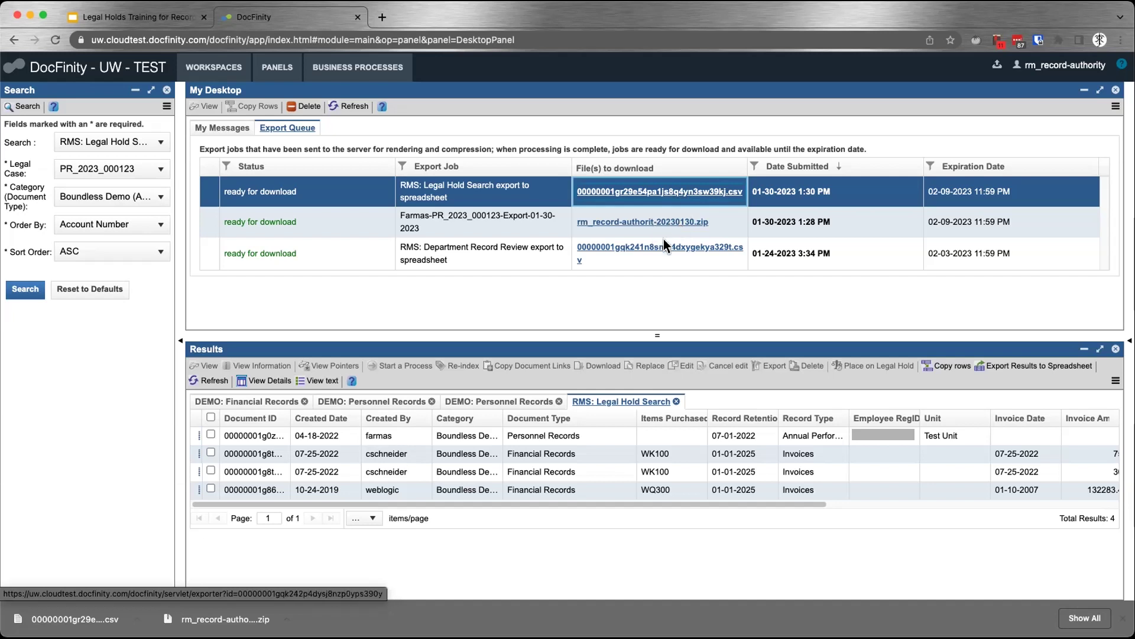
left_click(1116, 90)
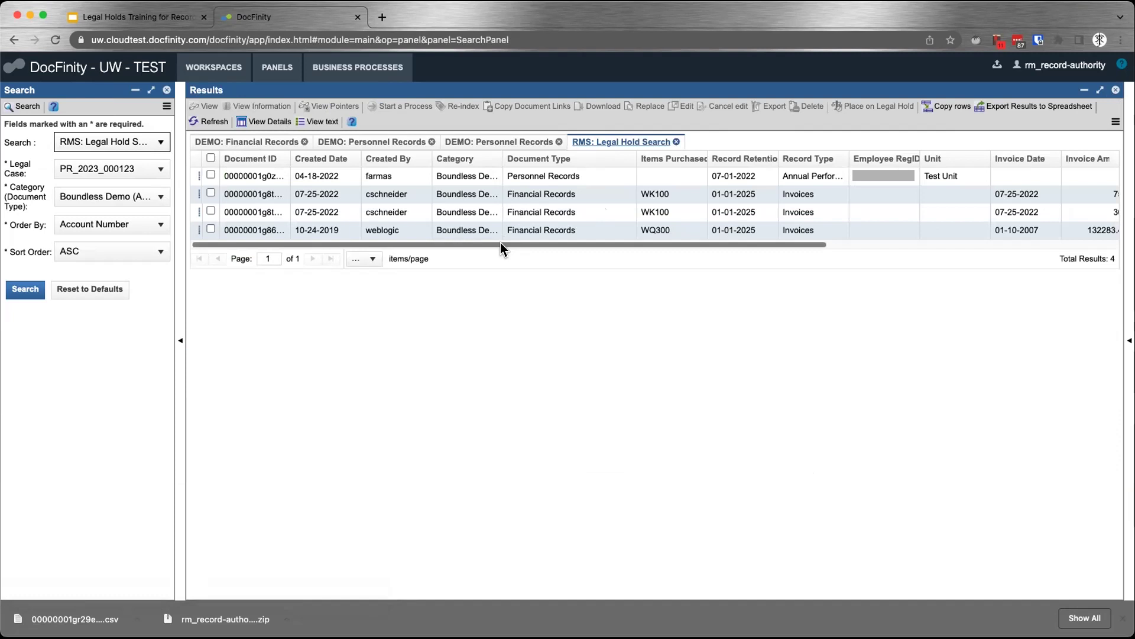
Widen the search panel and rerun the legal hold search ordered by Employee RegID, keeping the ASC sort order
mouse_move(498, 244)
left_mouse_down()
mouse_move(512, 242)
mouse_move(497, 242)
left_mouse_up()
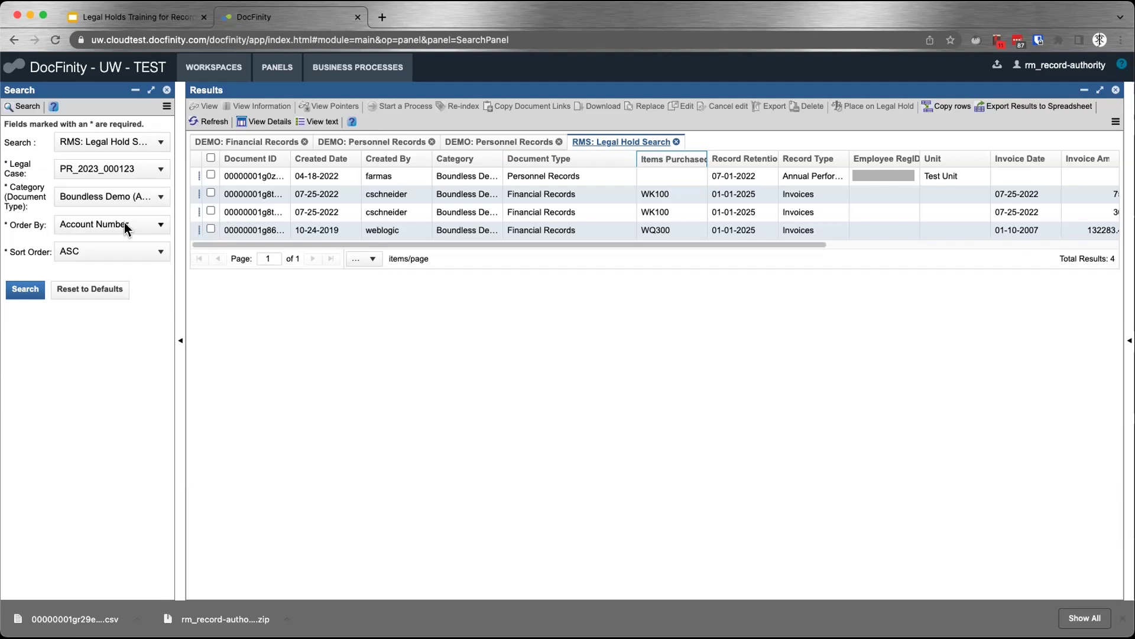
left_click(149, 227)
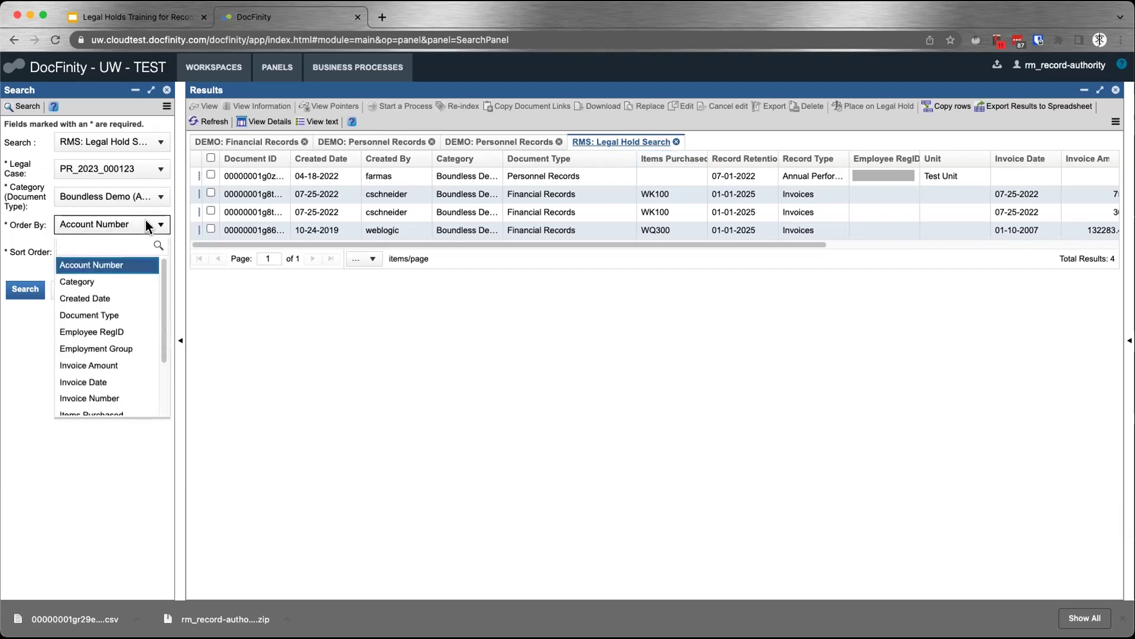
left_click(115, 223)
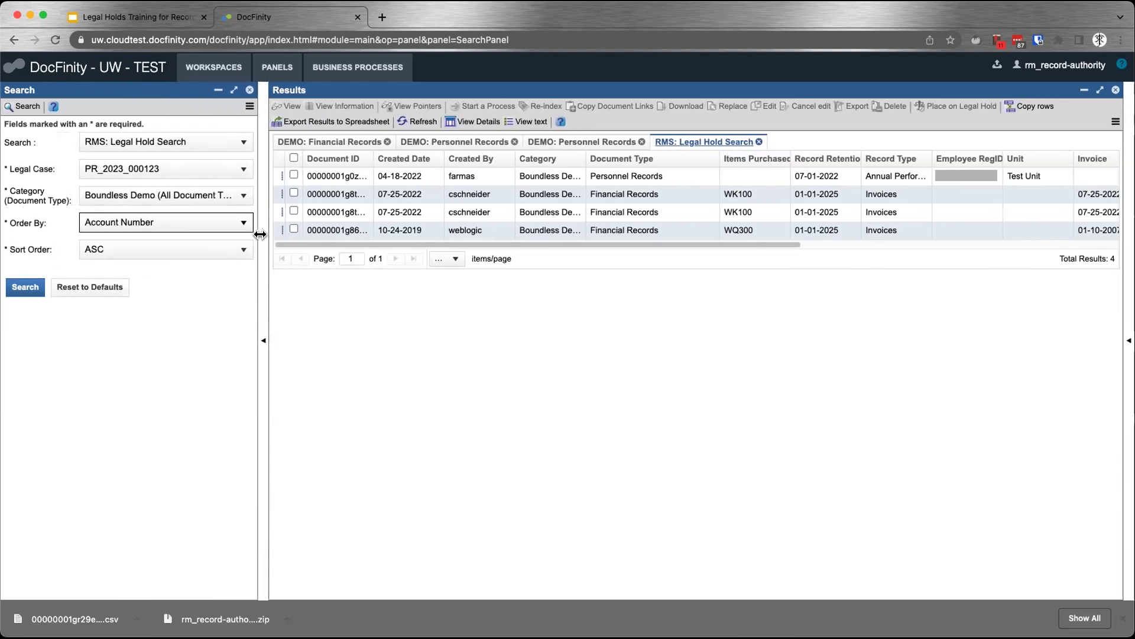
left_click(161, 222)
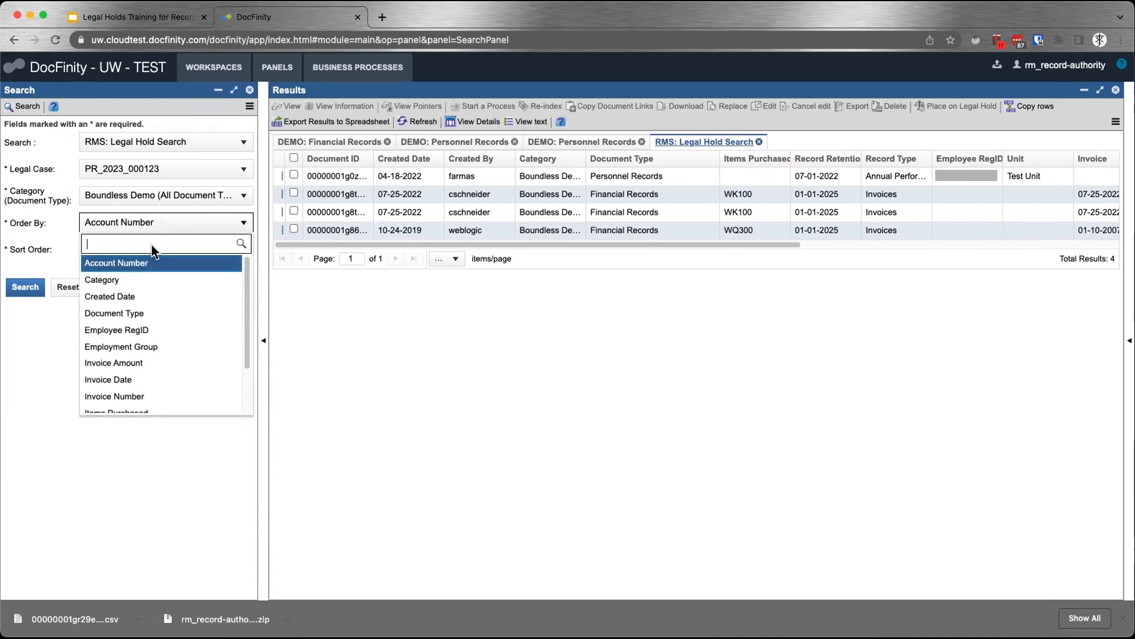
left_click(138, 329)
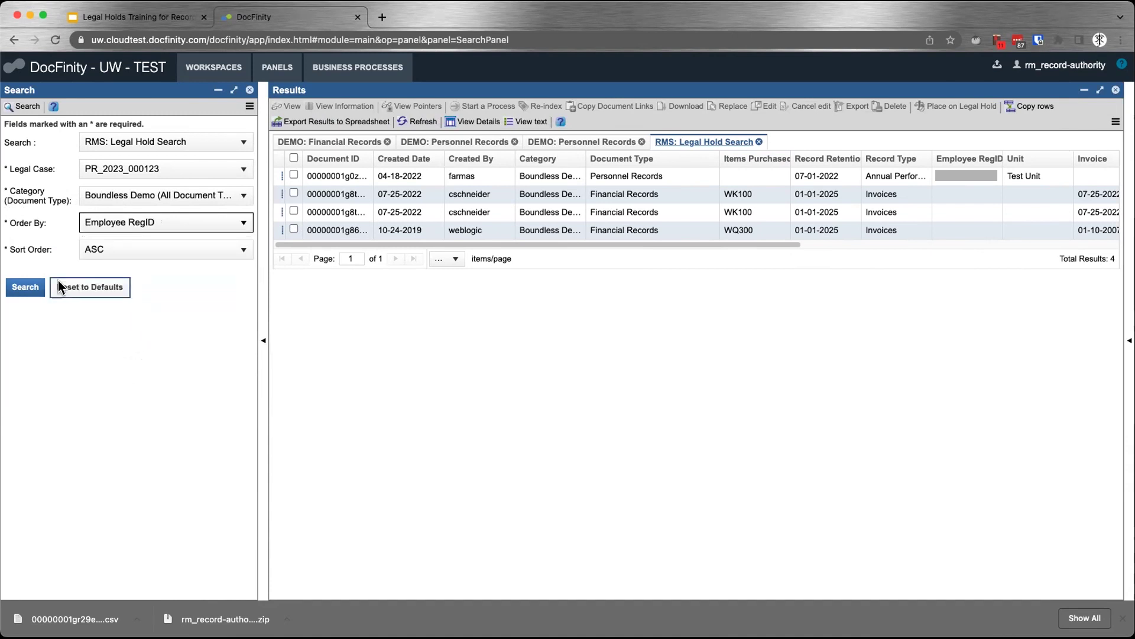
left_click(101, 252)
left_click(102, 252)
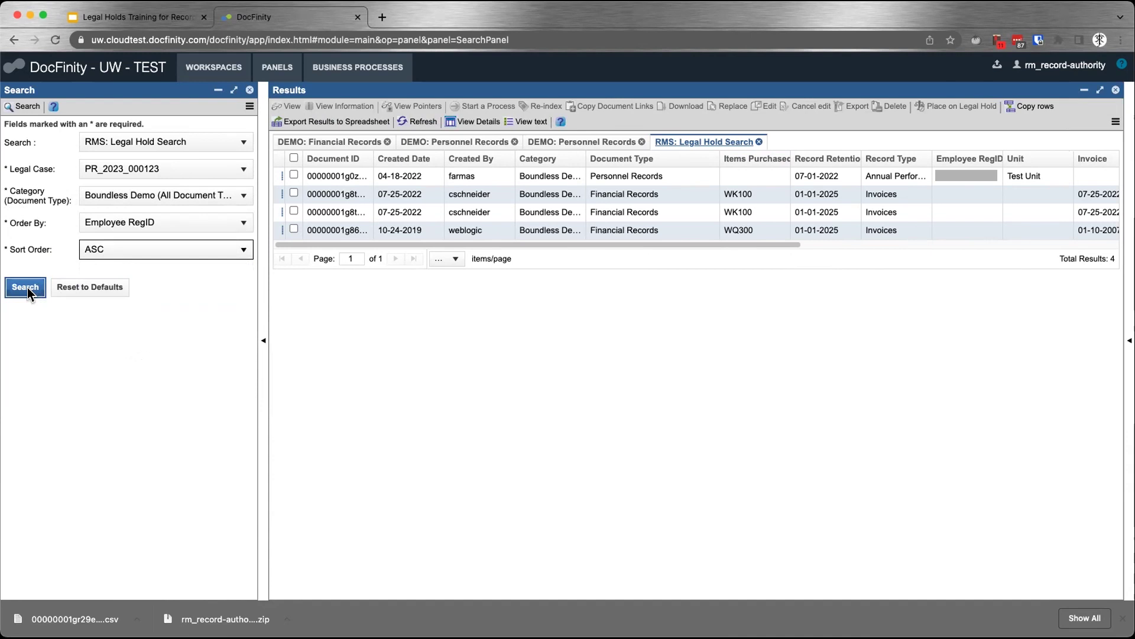
left_click(27, 287)
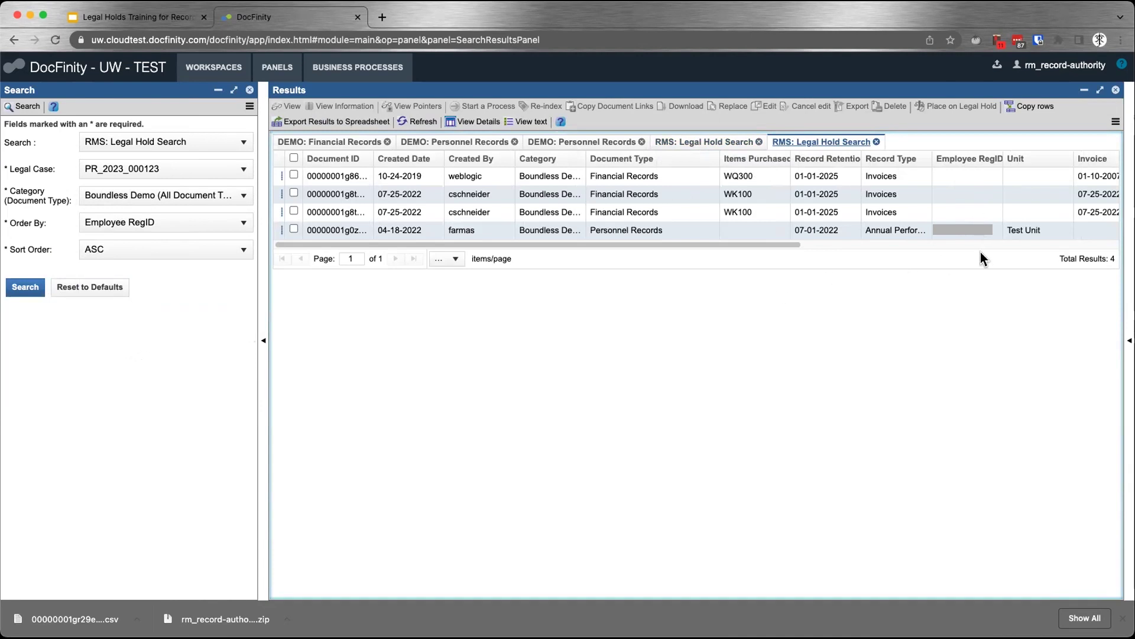
Widen the Employee RegID column and review all metadata columns of the reordered legal hold results
left_click_drag(686, 241, 1025, 244)
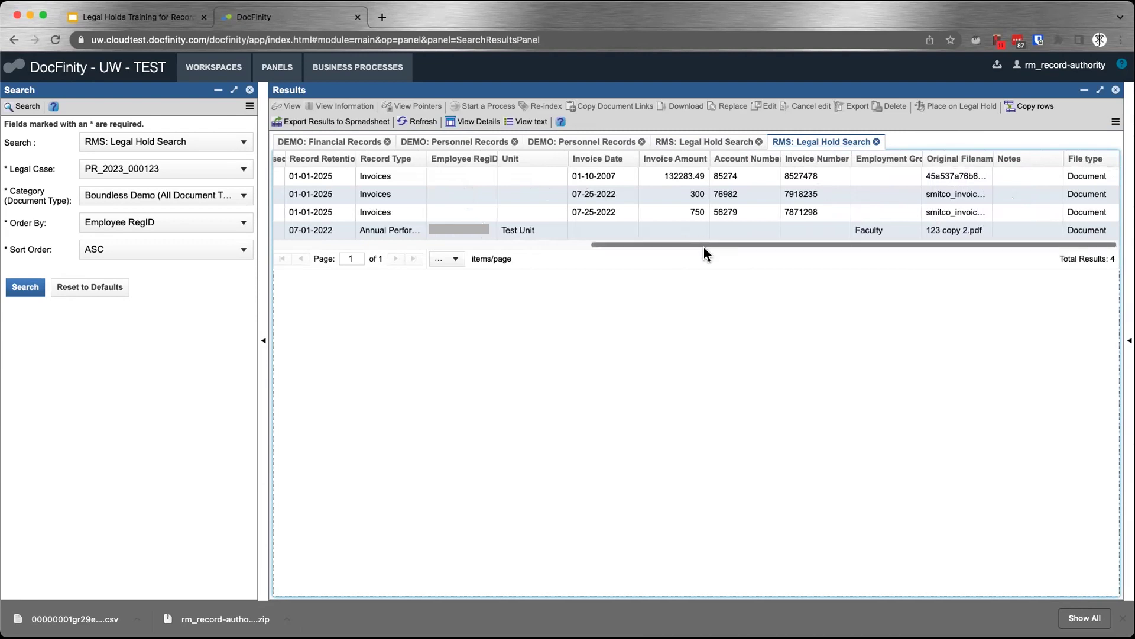
left_click_drag(704, 245, 601, 241)
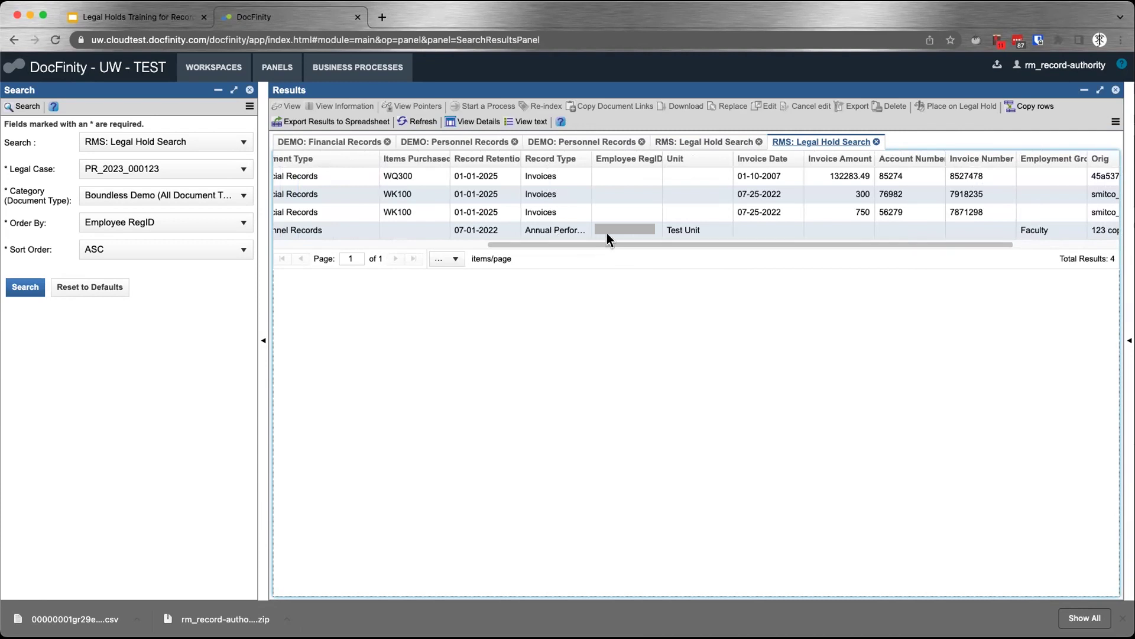
left_click_drag(656, 154, 689, 155)
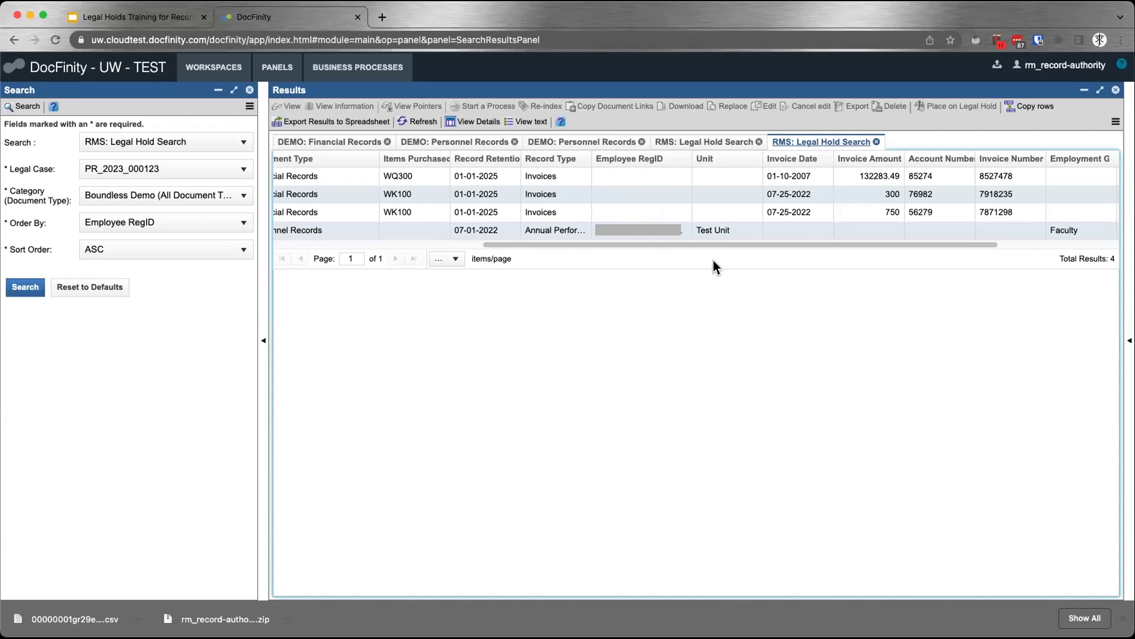
left_click_drag(724, 245, 876, 249)
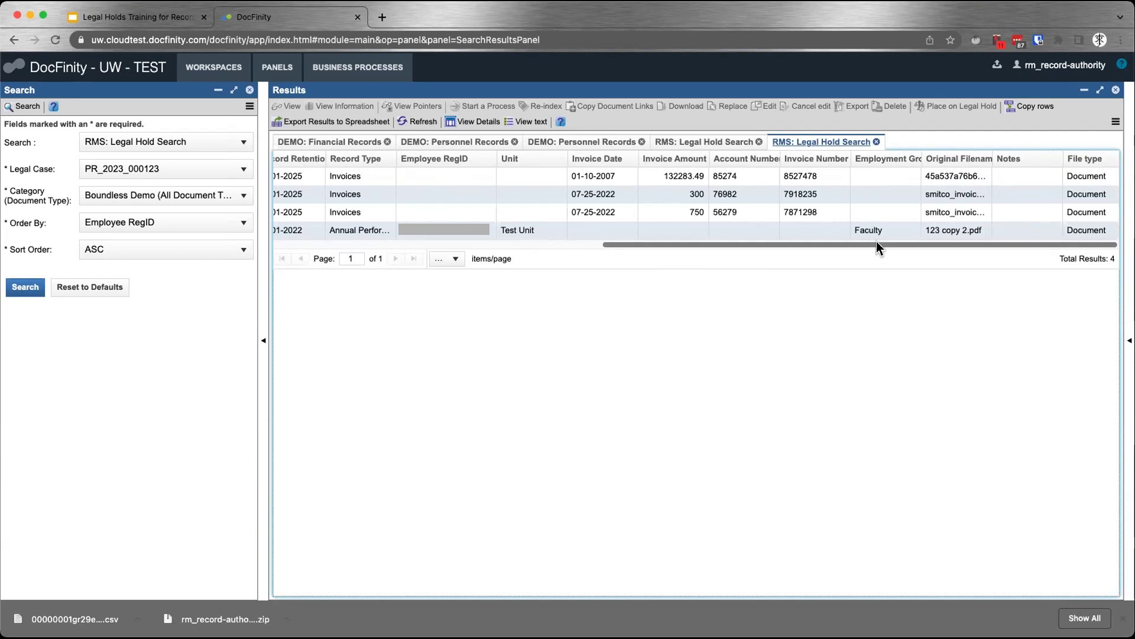
left_click_drag(880, 246, 491, 258)
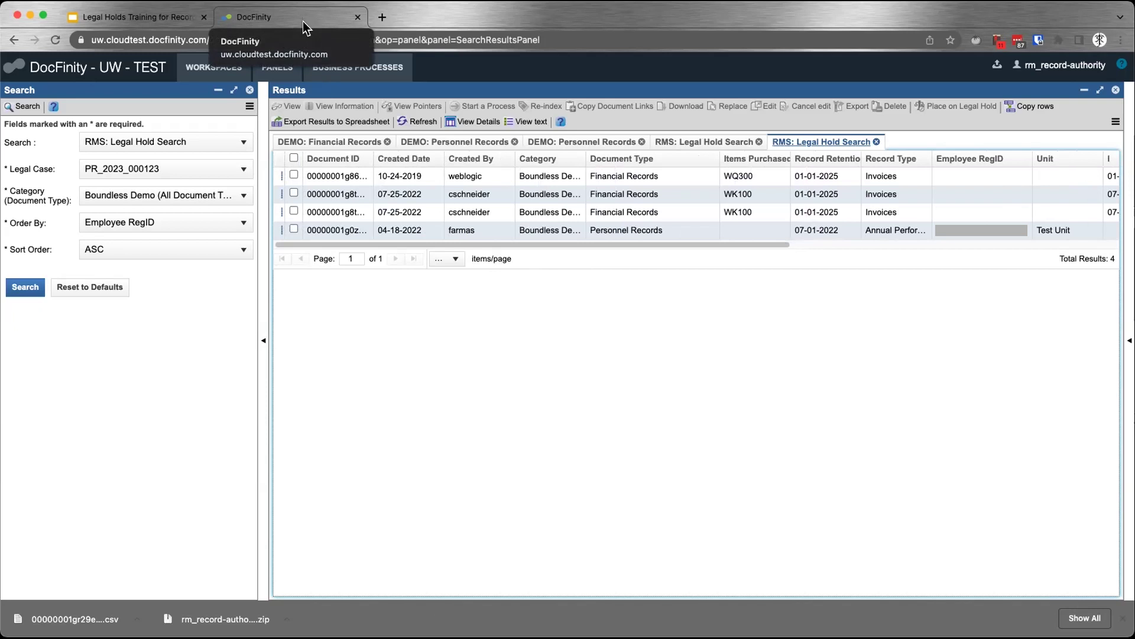
Switch to the Legal Holds Training presentation in Google Slides and present the "Who can release a hold?" slide
left_click(155, 19)
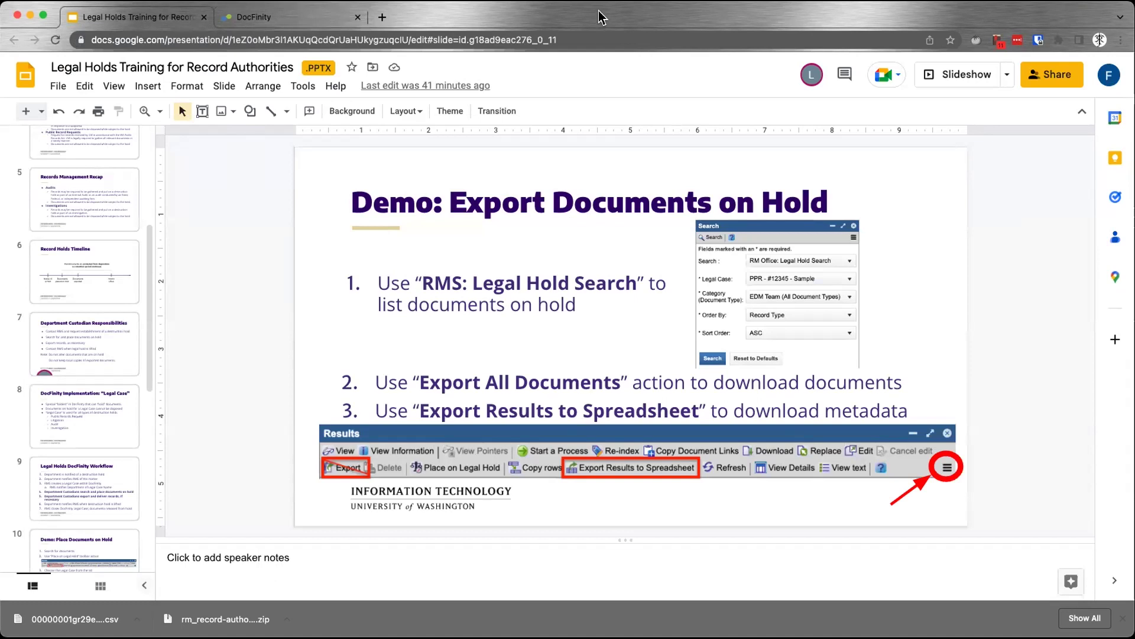
left_click(954, 76)
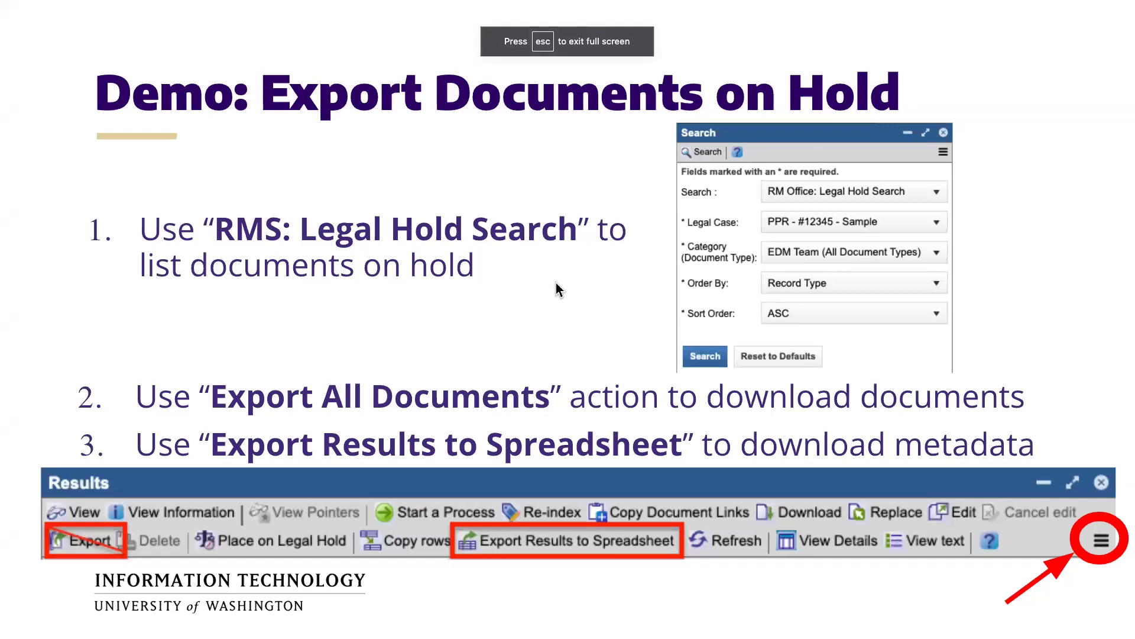
key("Right")
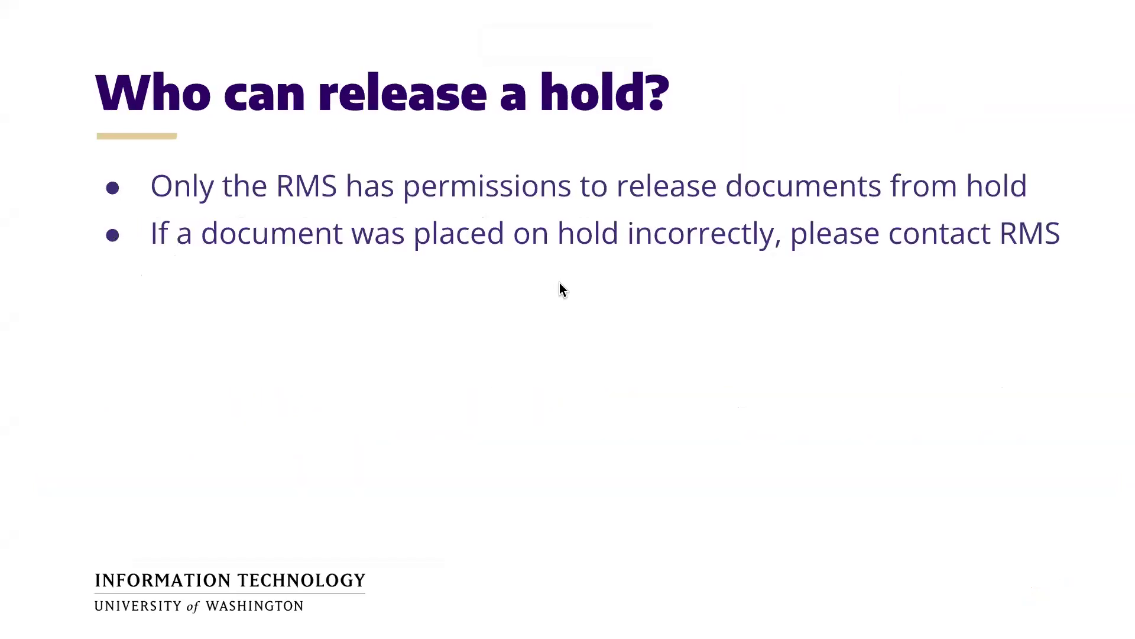
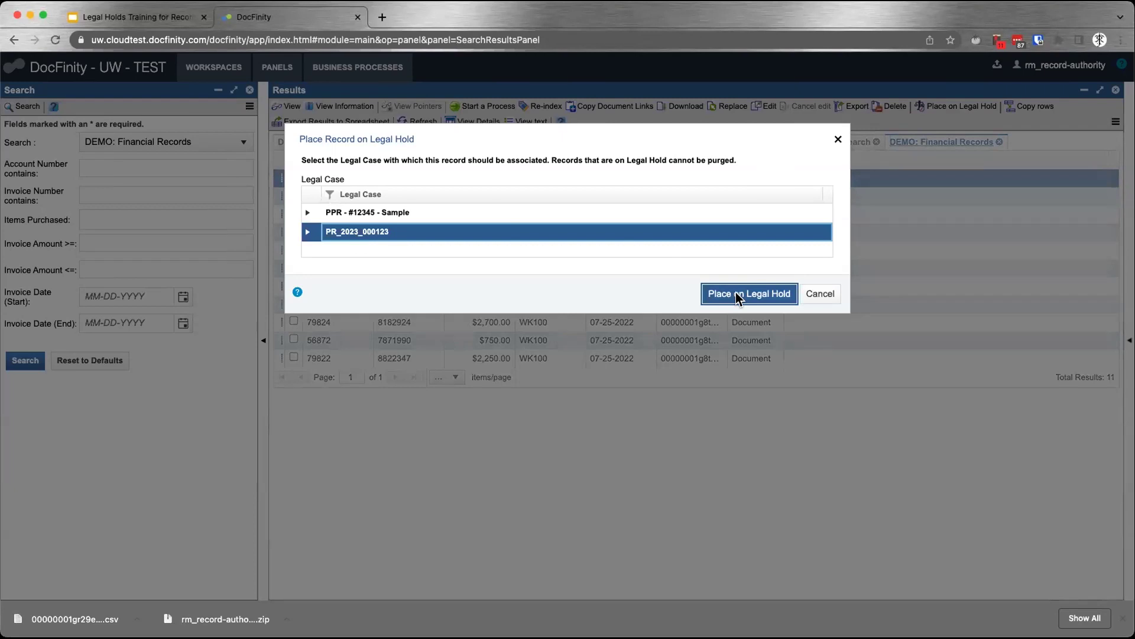
Finish placing the WQ300 financial record on legal hold under PR_2023_000123 and delete that record
left_click(623, 244)
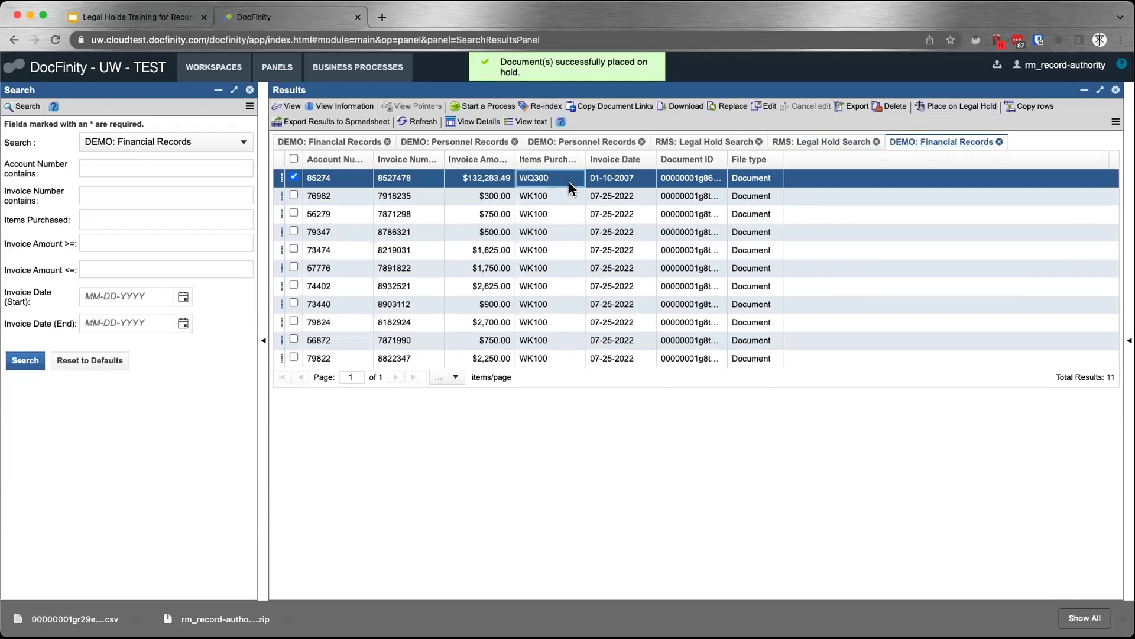
left_click(894, 109)
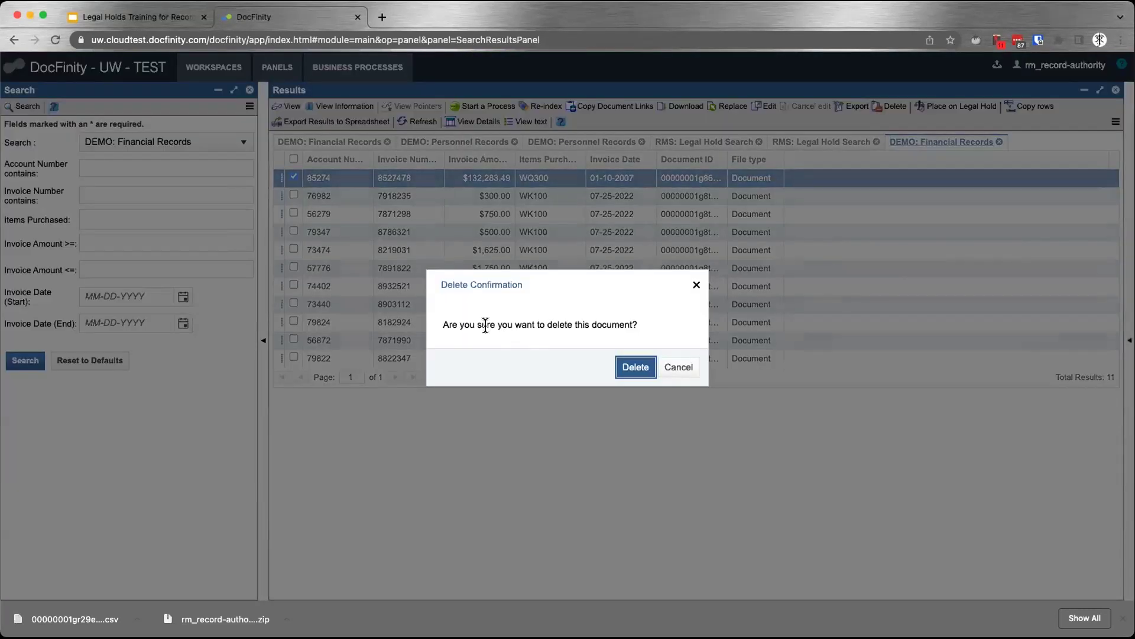
left_click(647, 368)
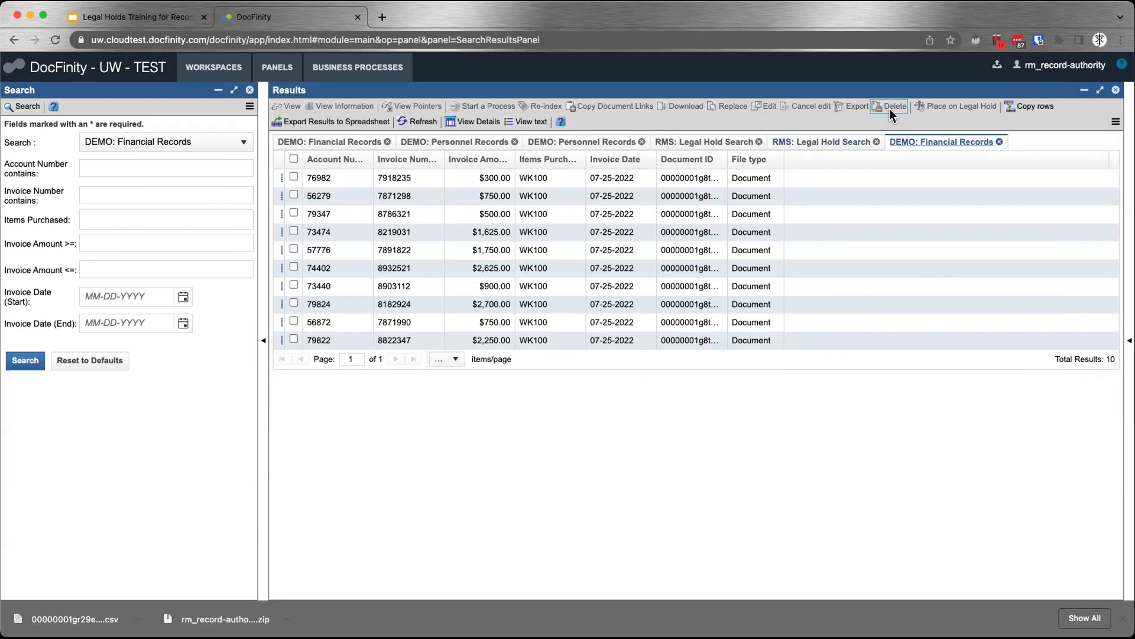
Select only the last listed financial record, start deleting it, and cancel the deletion
left_click(570, 177)
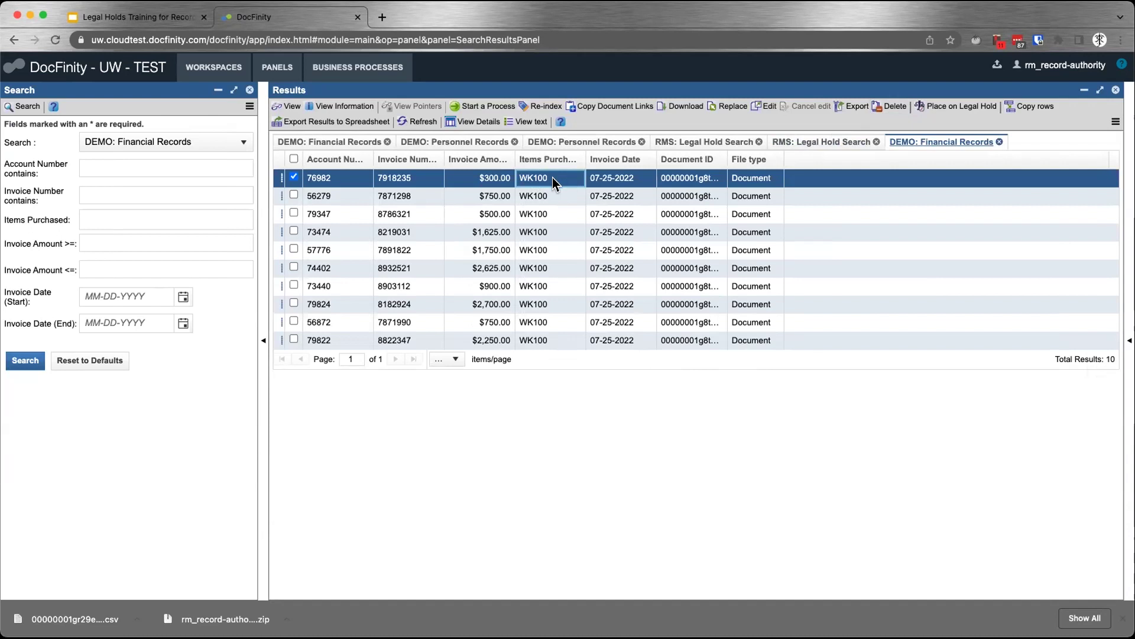
left_click(293, 340)
left_click(293, 177)
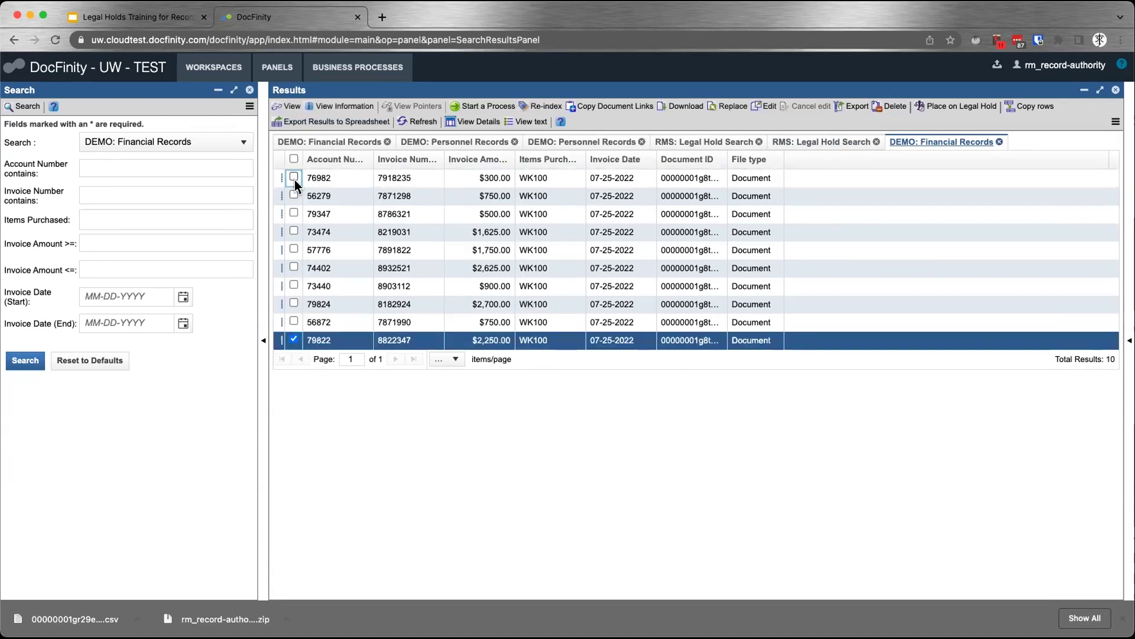
left_click(893, 111)
left_click(679, 364)
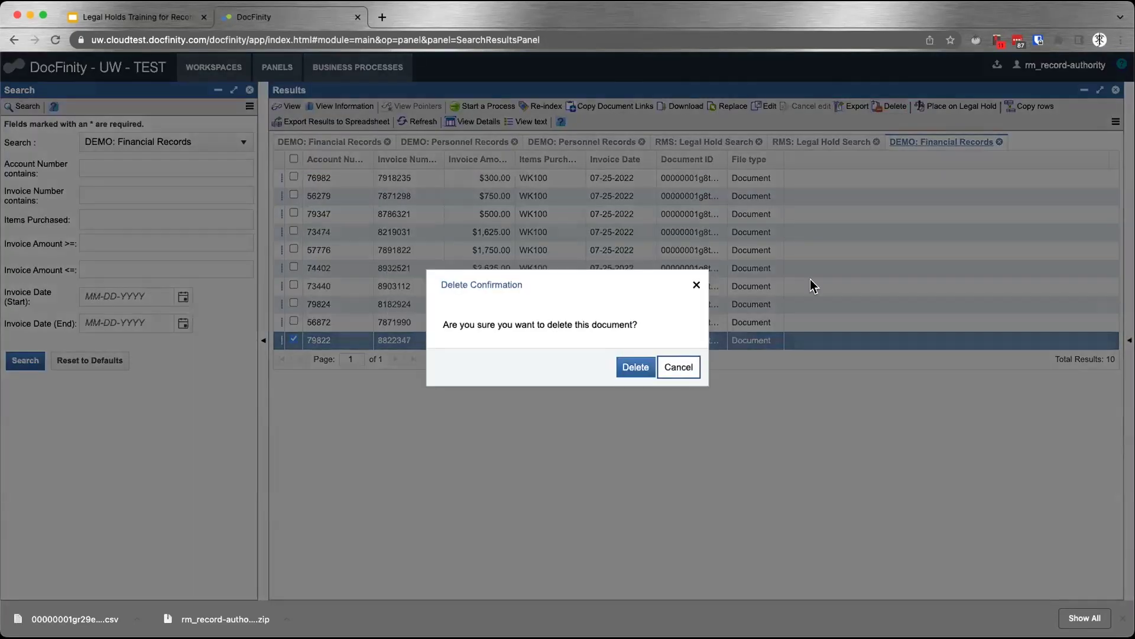
Place the selected $2,250.00 financial record on legal hold under the PR_2023_000123 case
left_click(949, 106)
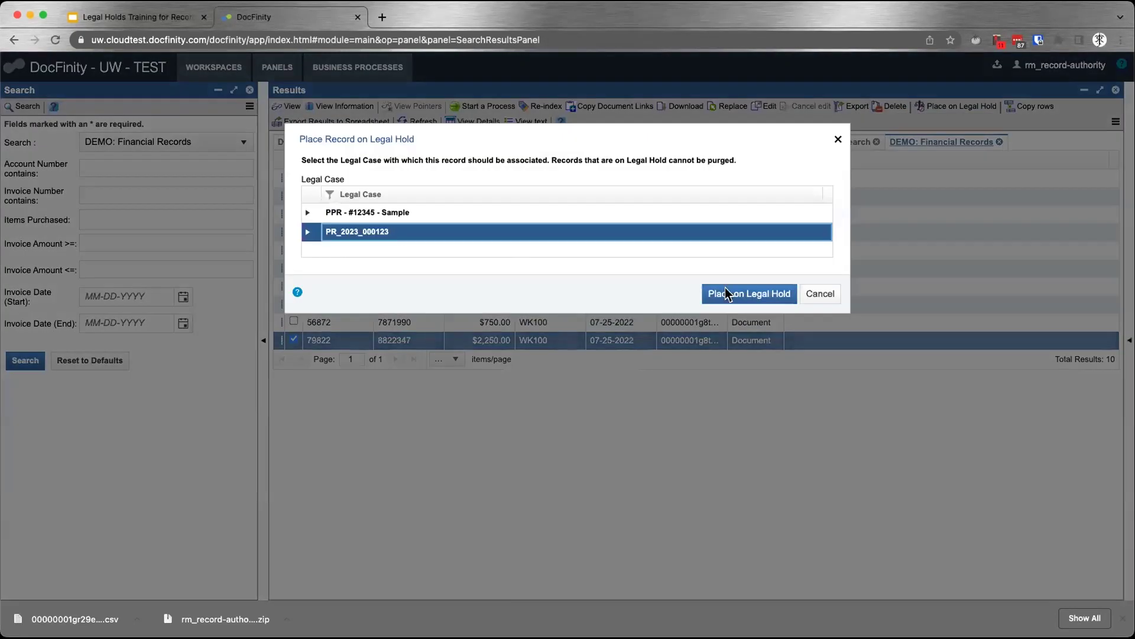
left_click(771, 292)
left_click(626, 247)
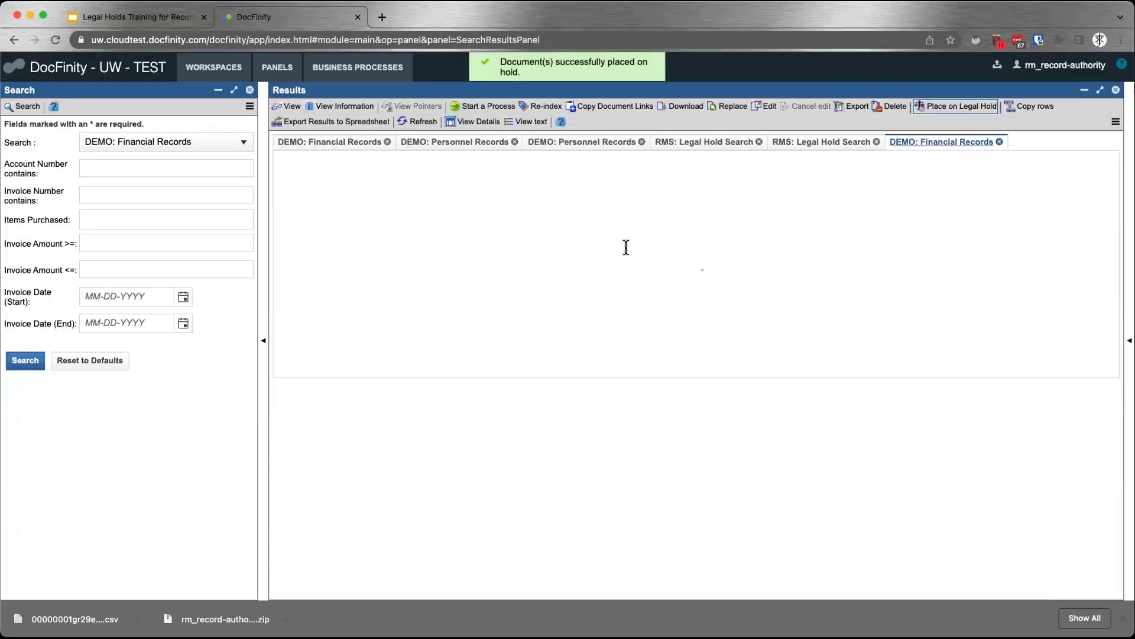
Delete the selected $2,250.00 financial record that is on legal hold and confirm the deletion
left_click(891, 106)
left_click(628, 365)
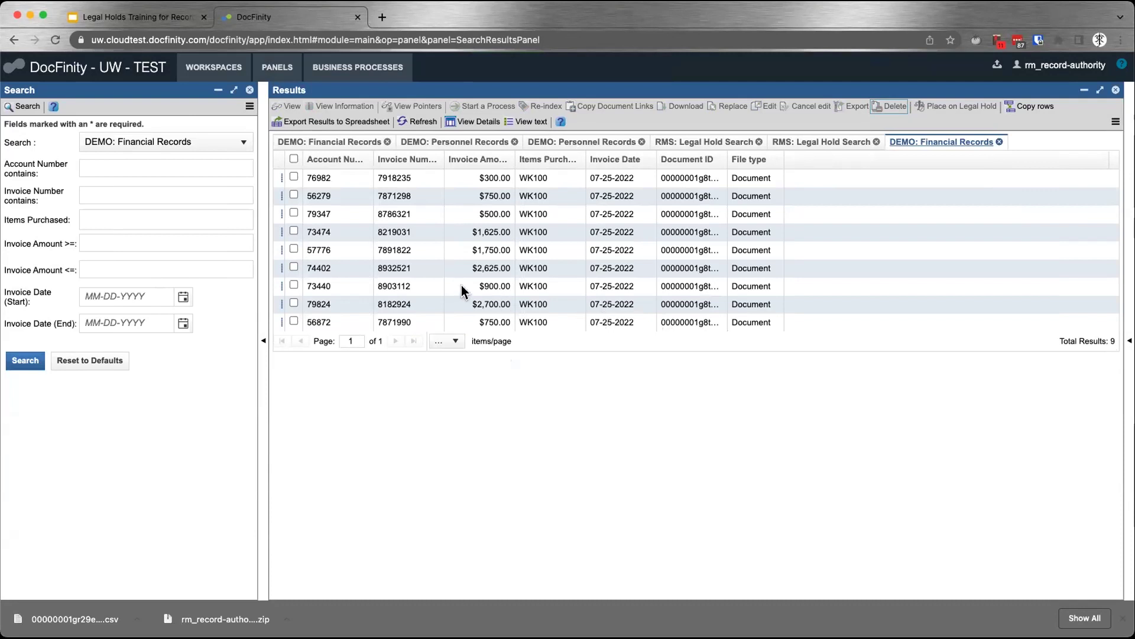
Run the RMS: Legal Hold Search for records held under legal case PR_2023_000123
left_click(238, 145)
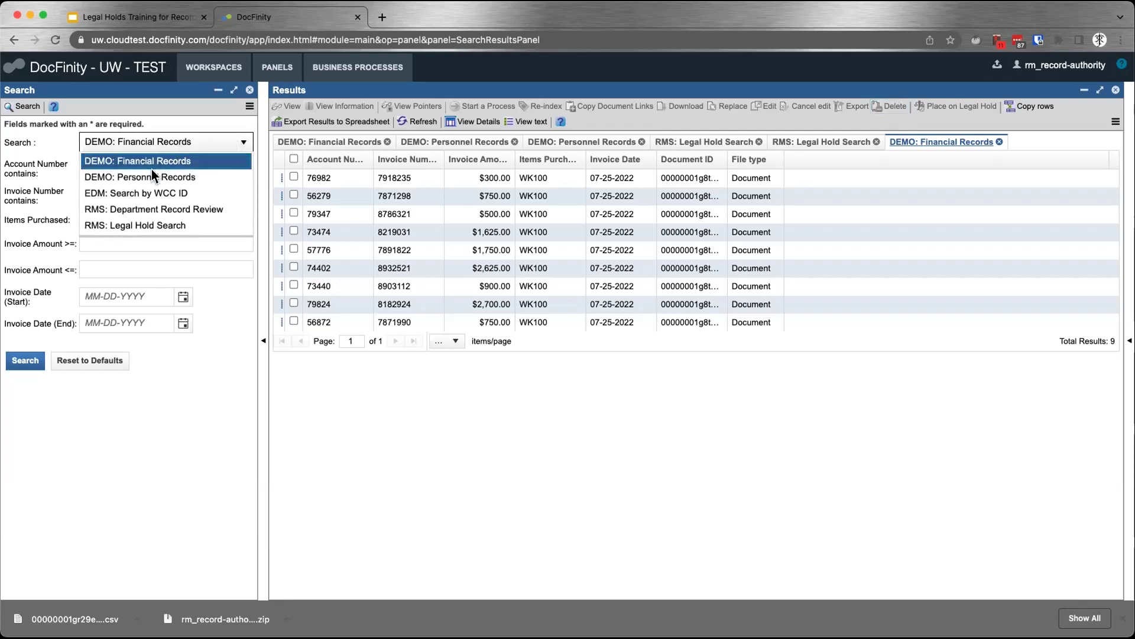
left_click(154, 225)
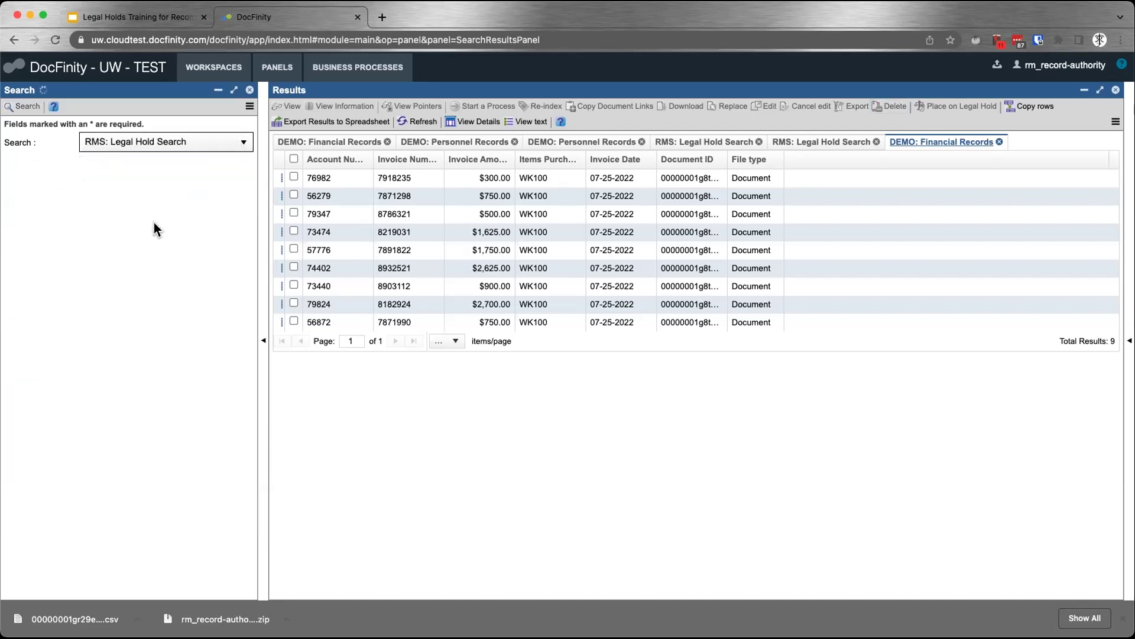
left_click(160, 170)
left_click(153, 228)
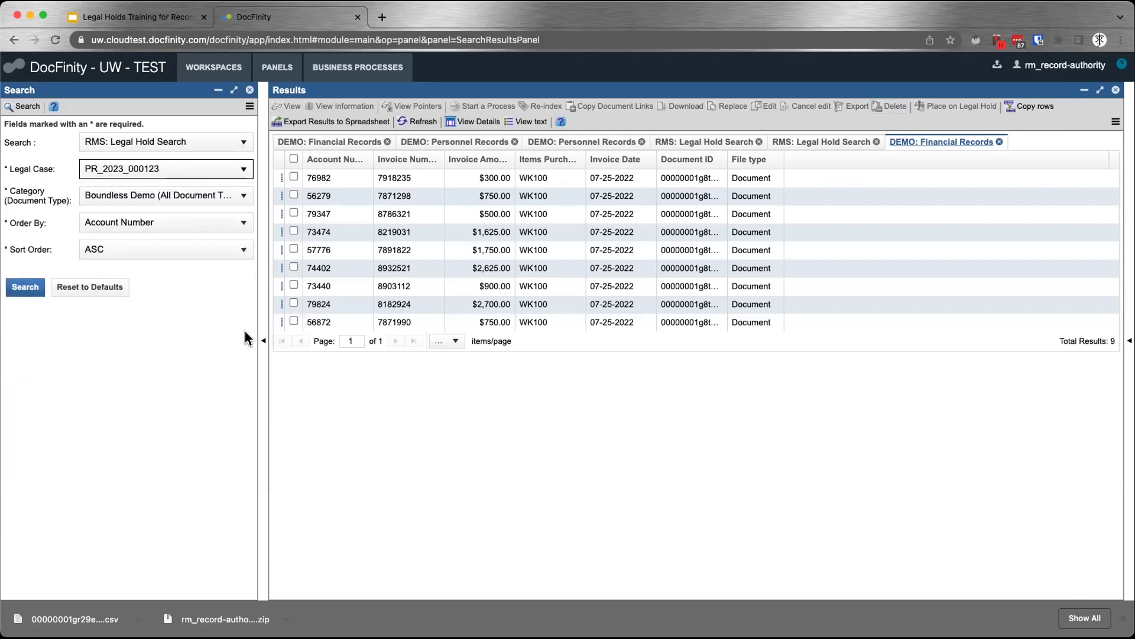
left_click(35, 286)
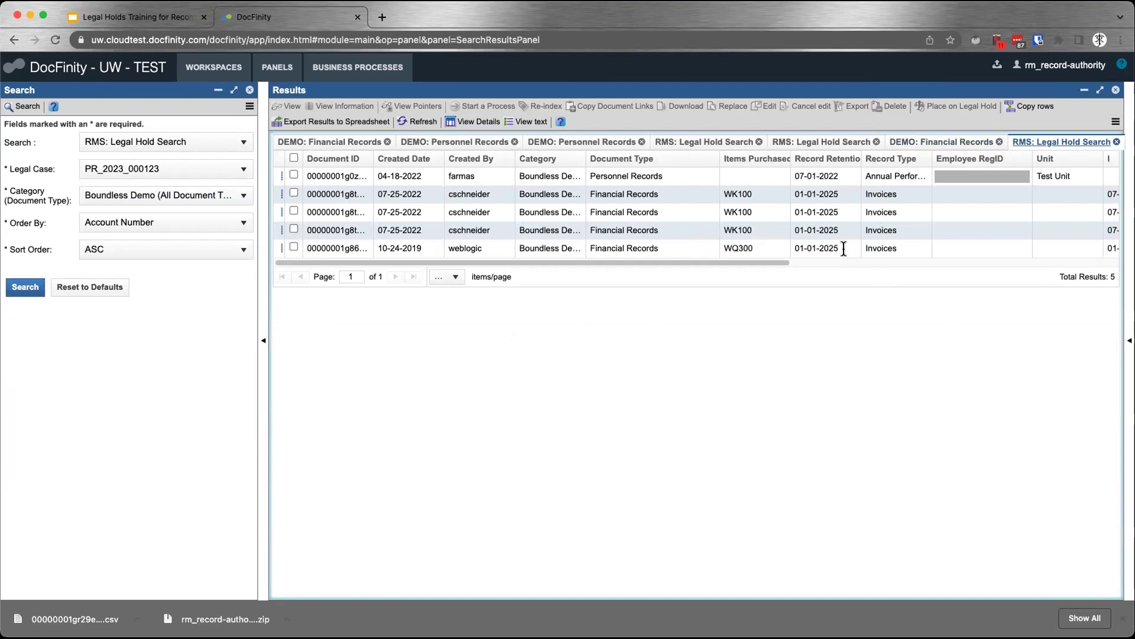
Open the deleted WQ300 financial record from the legal hold results in the document viewer
left_click_drag(749, 261, 687, 262)
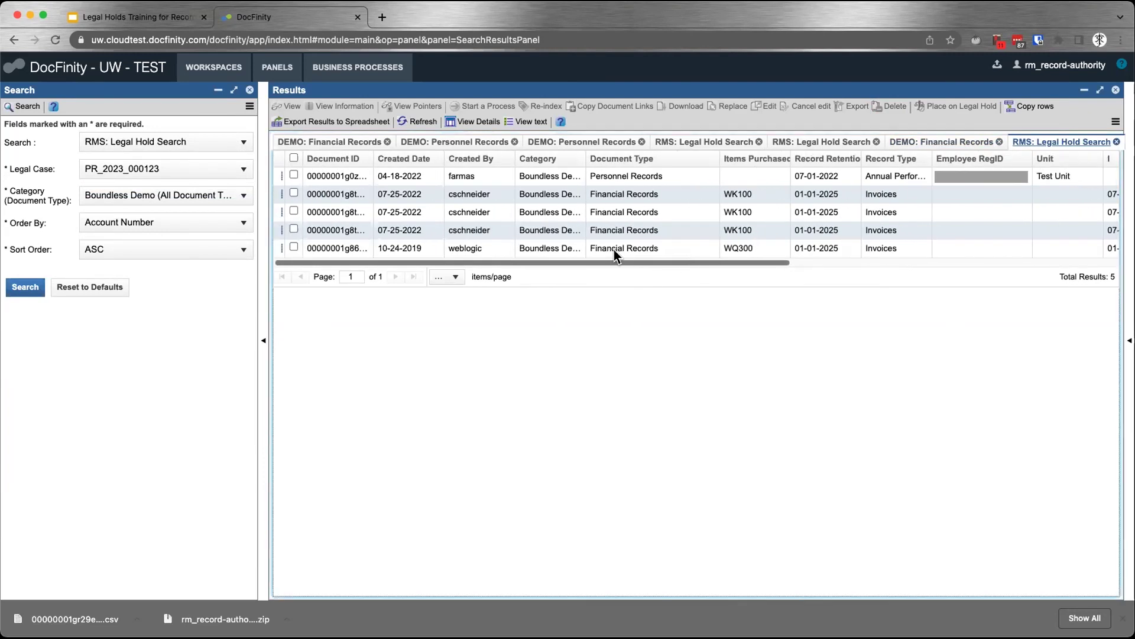
left_click(630, 248)
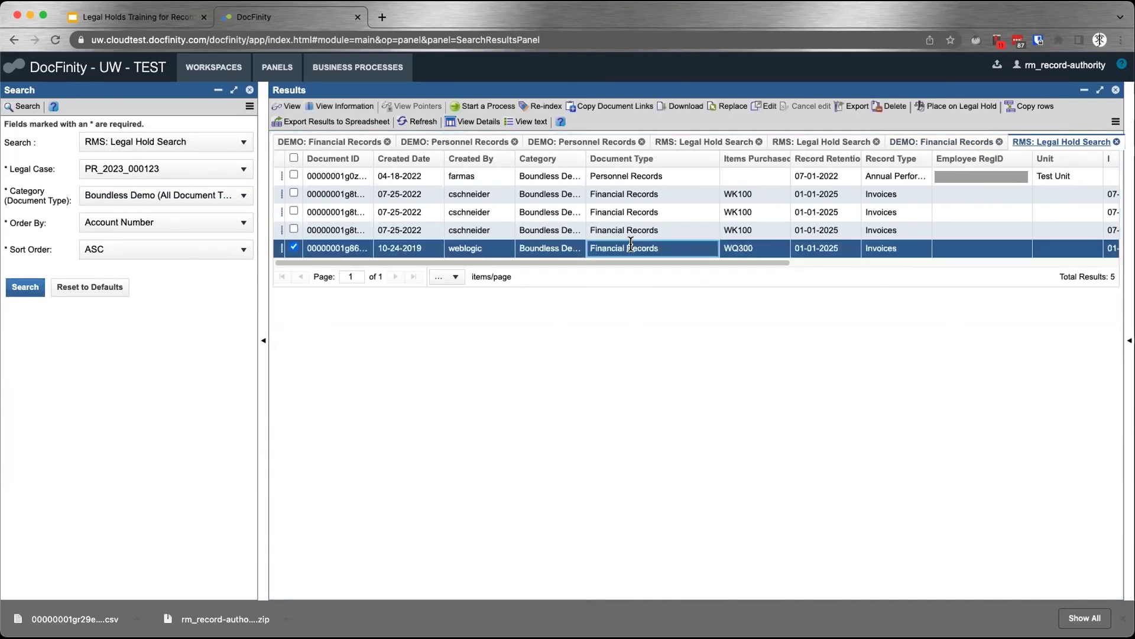
double_click(631, 244)
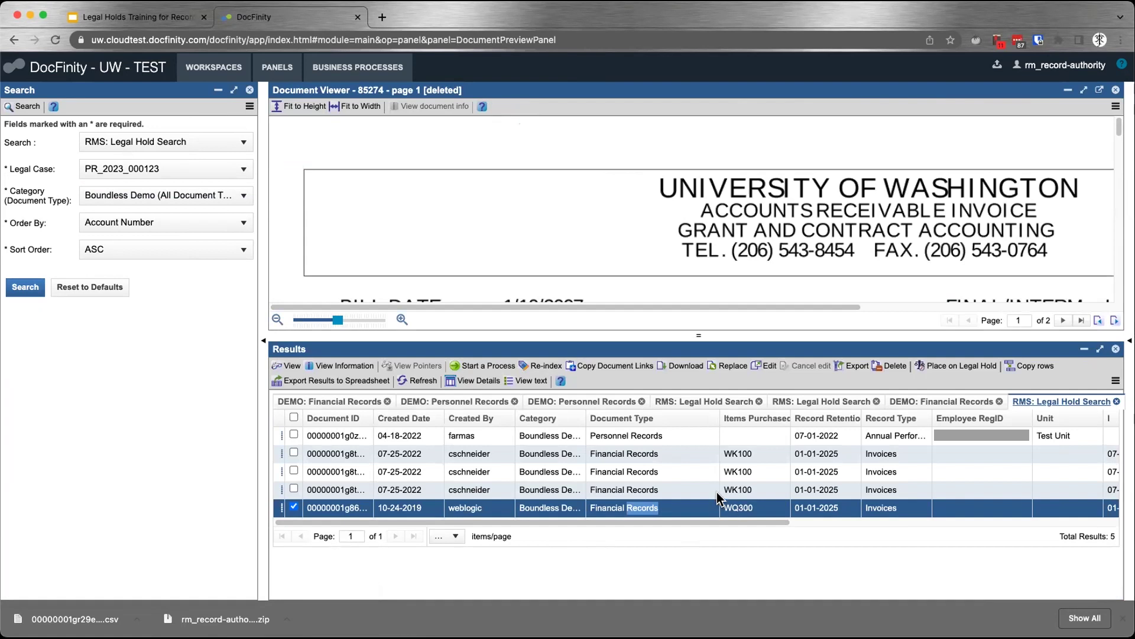
left_click_drag(727, 303, 671, 308)
View the WQ300 record's document information, check the Delete entry in its document history, and close the information to restore the layout
right_click(665, 510)
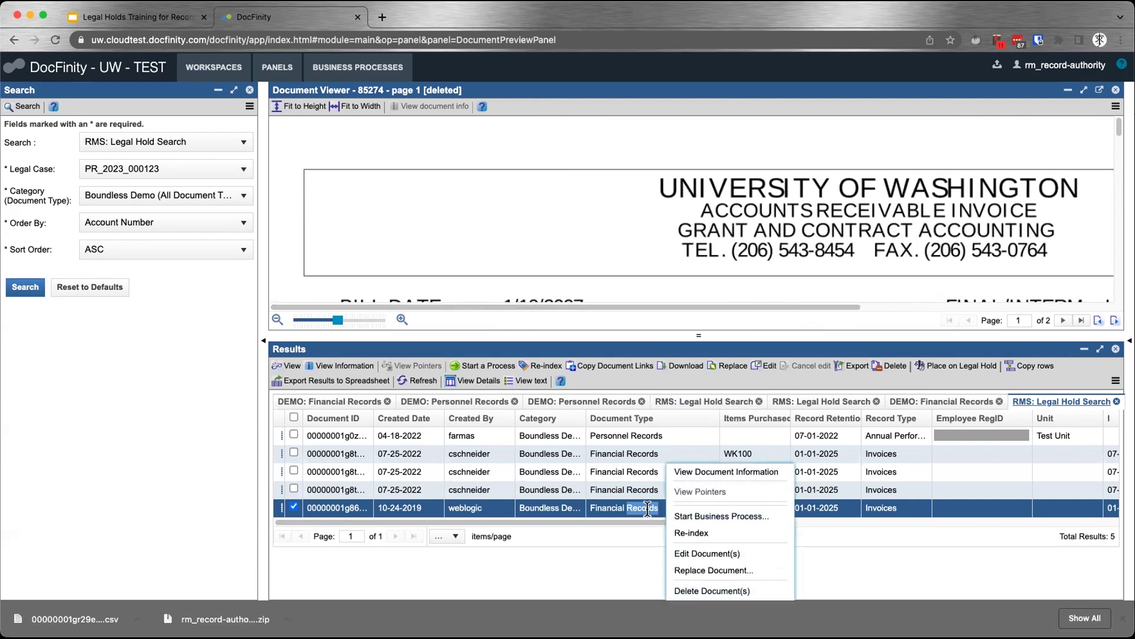
left_click(715, 471)
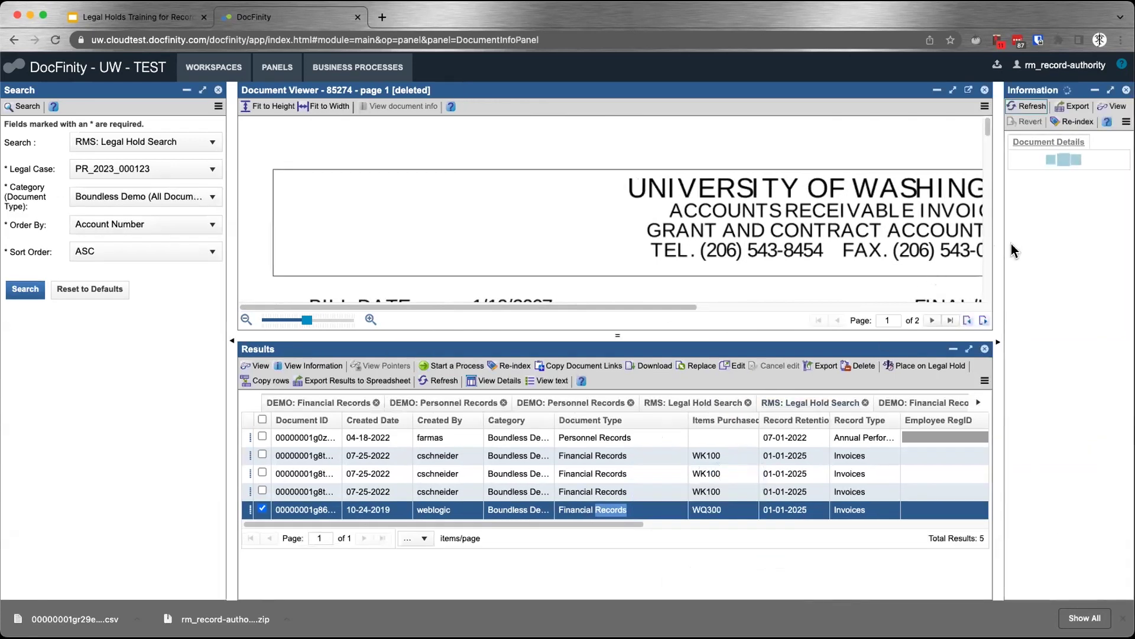
left_click_drag(999, 255, 815, 271)
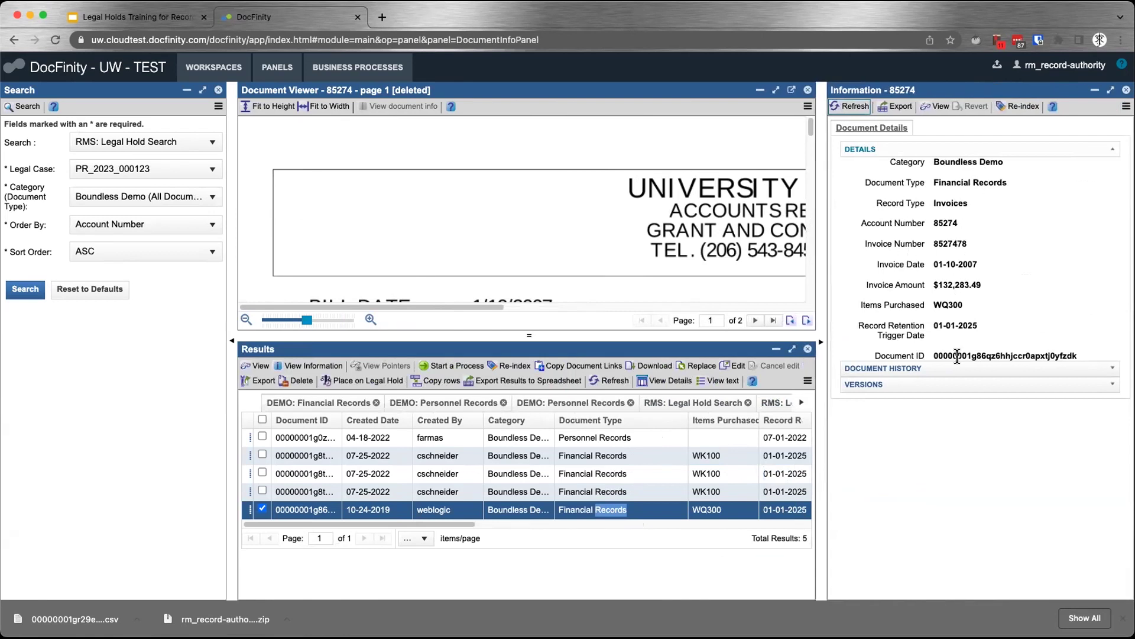
left_click(1110, 371)
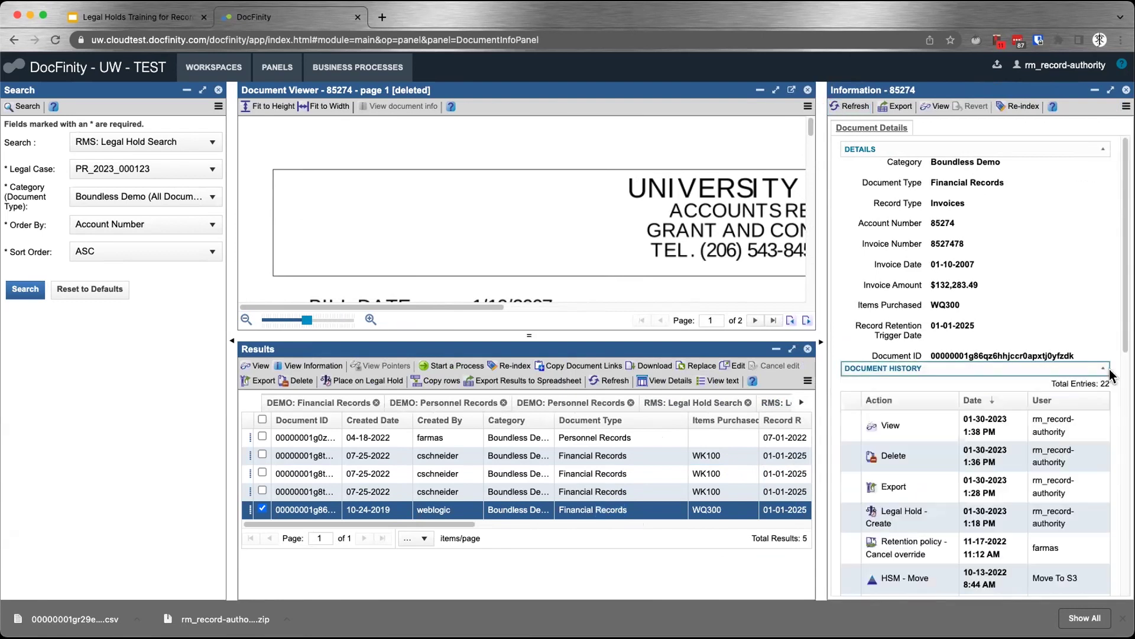
double_click(896, 456)
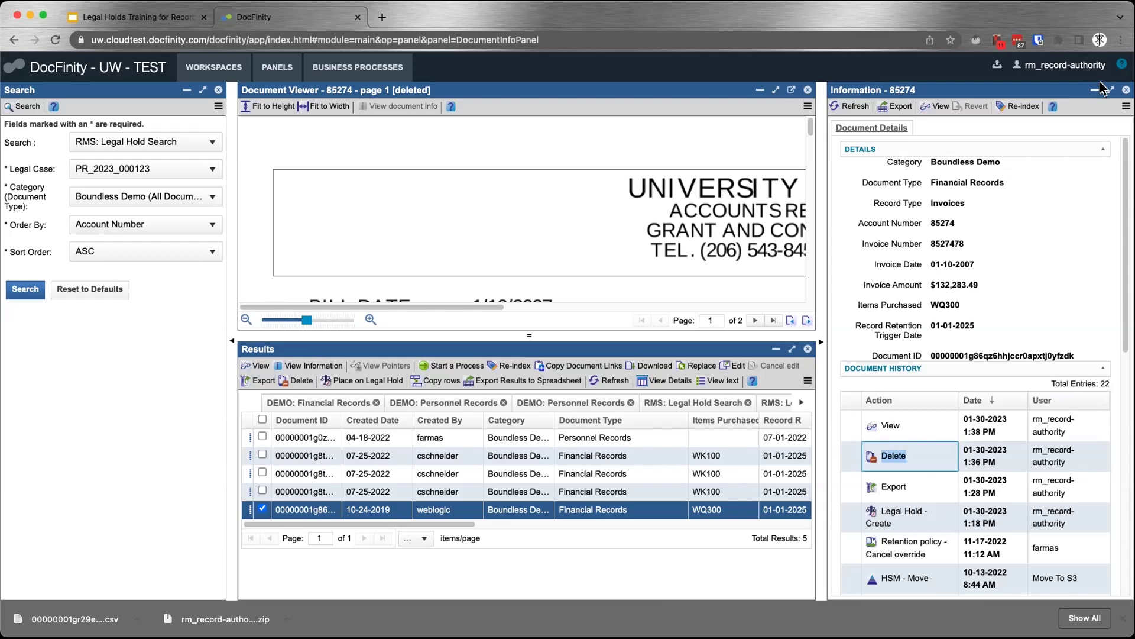
left_click(1126, 90)
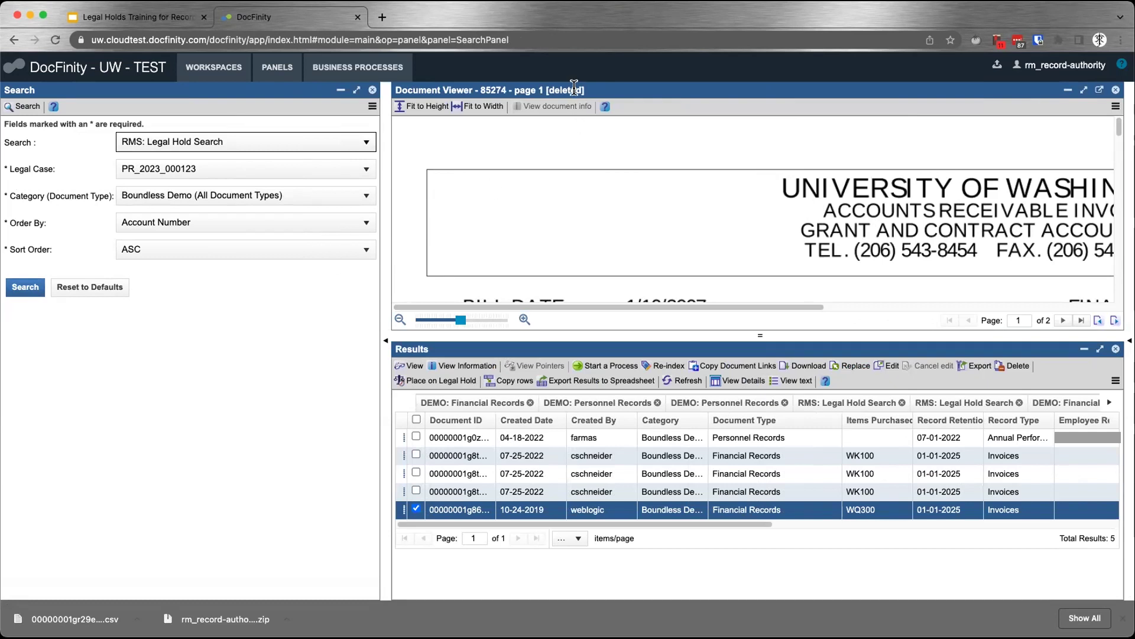
left_click_drag(385, 272, 253, 284)
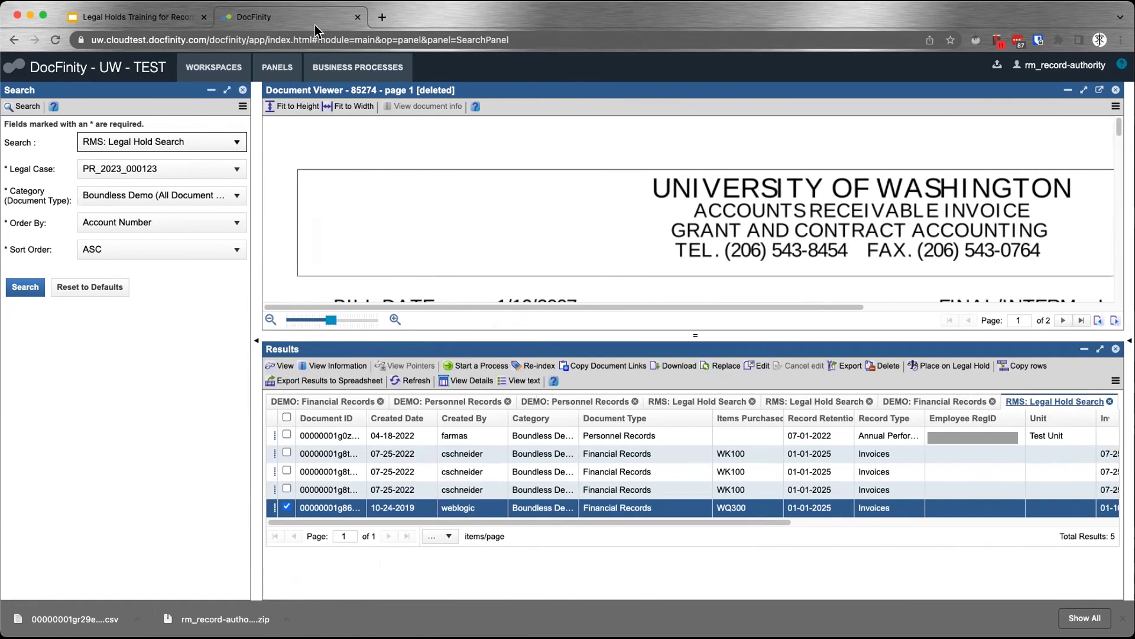
Switch to the Legal Holds Training presentation in Google Slides, present the "Who can release a hold?" slide, and advance to the Reference slide
left_click(126, 23)
left_click(947, 78)
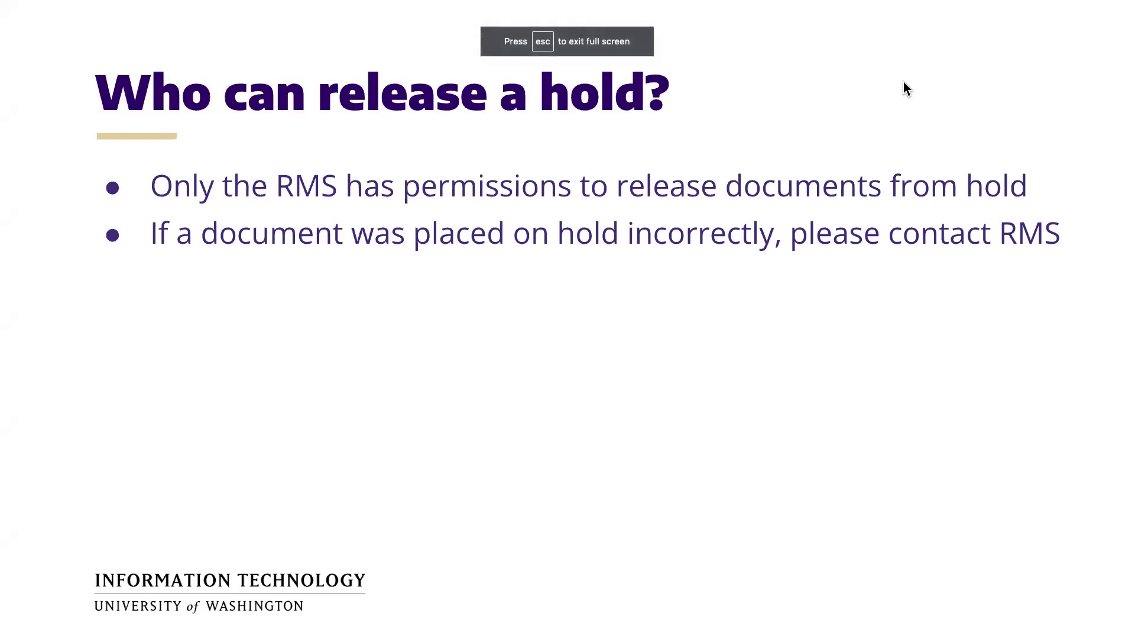
left_click(579, 376)
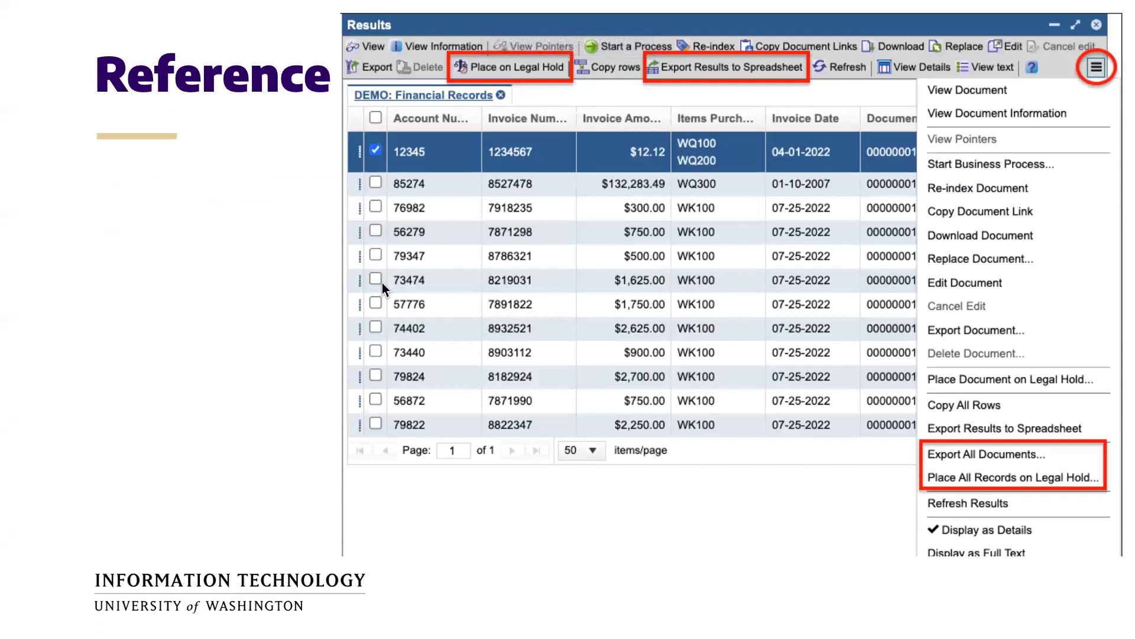